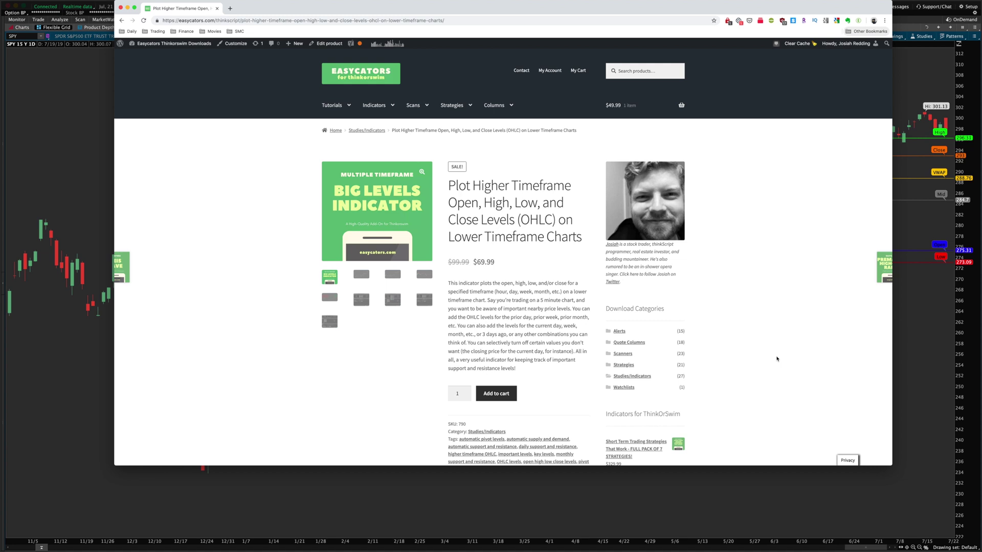
Switch to the thinkorswim SPY chart and open the EZ_BigLevels1 study for editing from its High level line.
{"action": "left_click", "coordinate": [750, 509]}
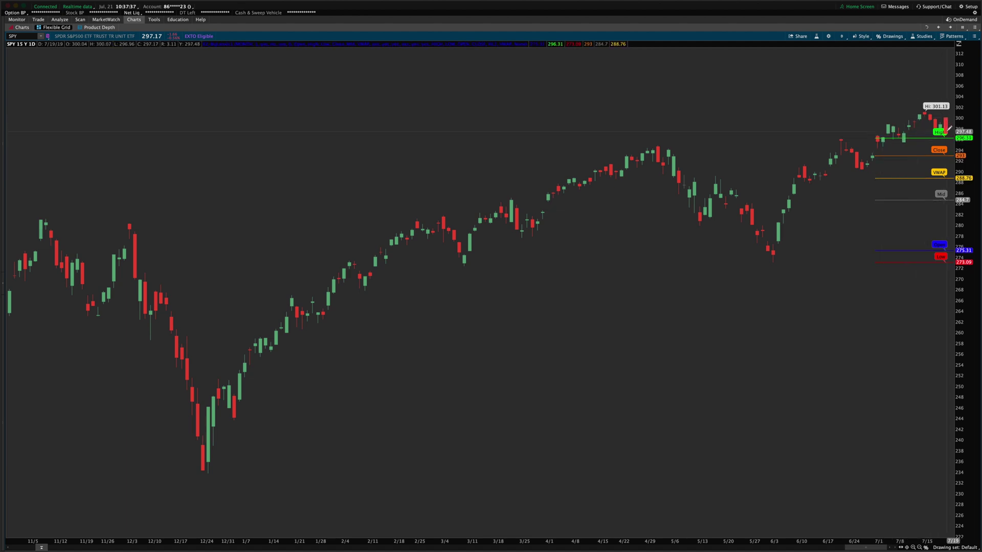
{"action": "right_click", "coordinate": [914, 137]}
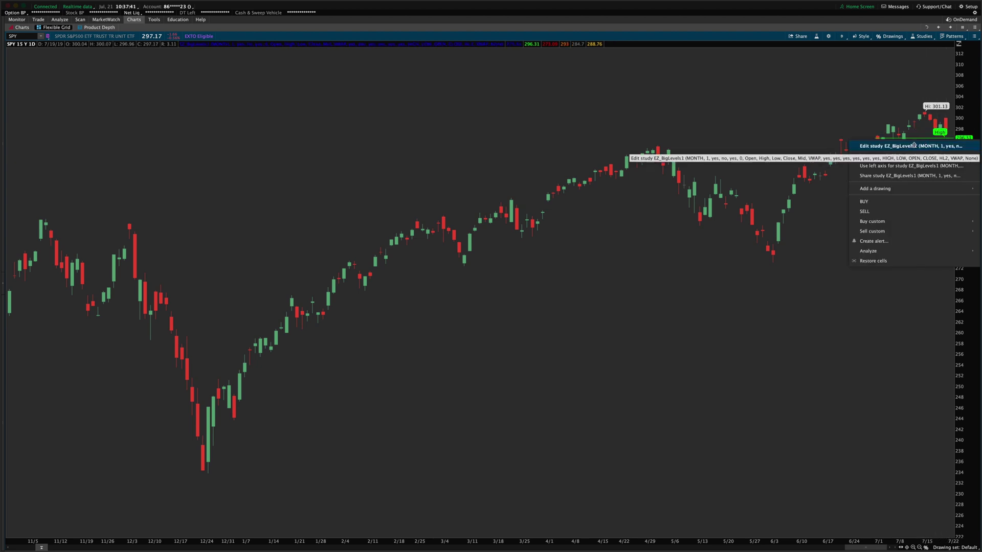
{"action": "left_click", "coordinate": [939, 109]}
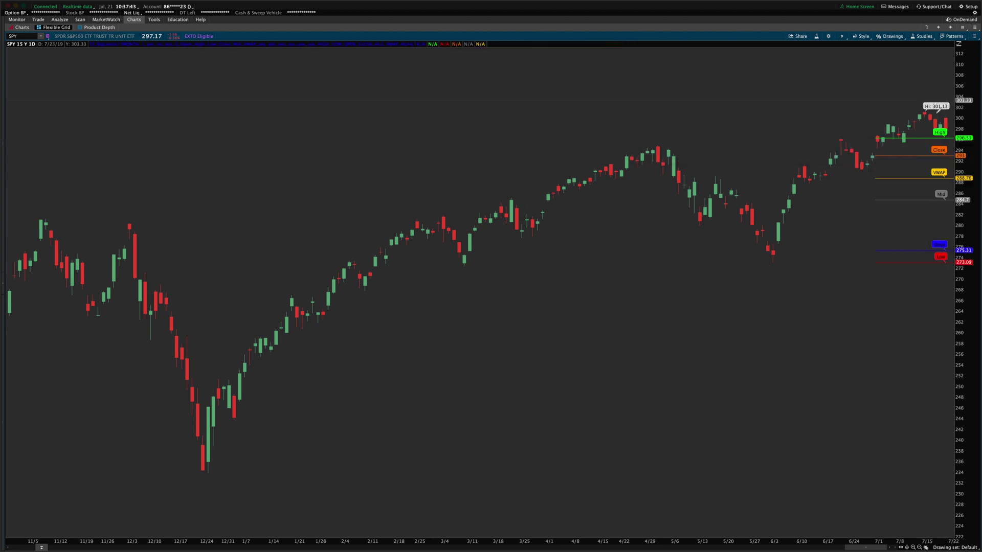
{"action": "right_click", "coordinate": [918, 138]}
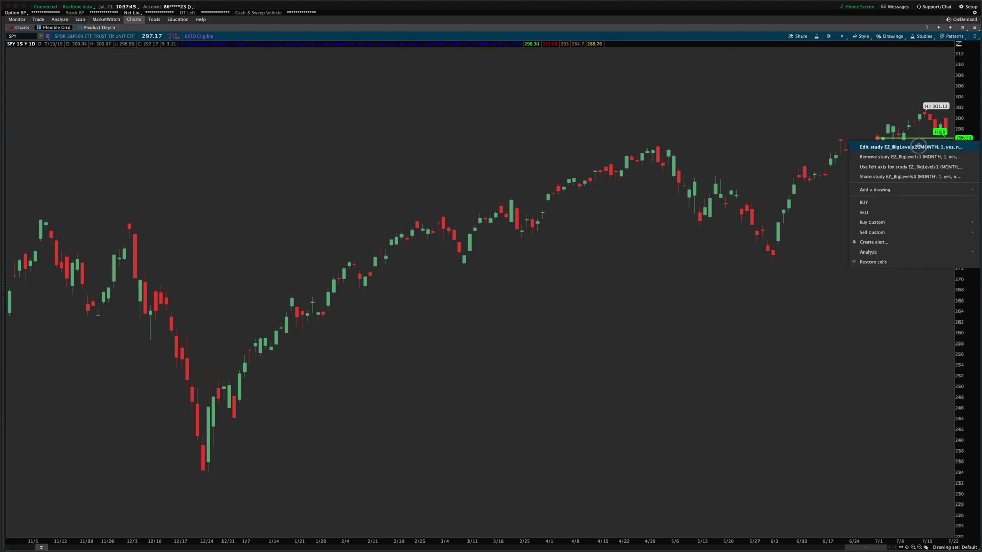
{"action": "left_click", "coordinate": [918, 146]}
{"action": "key", "text": "Escape"}
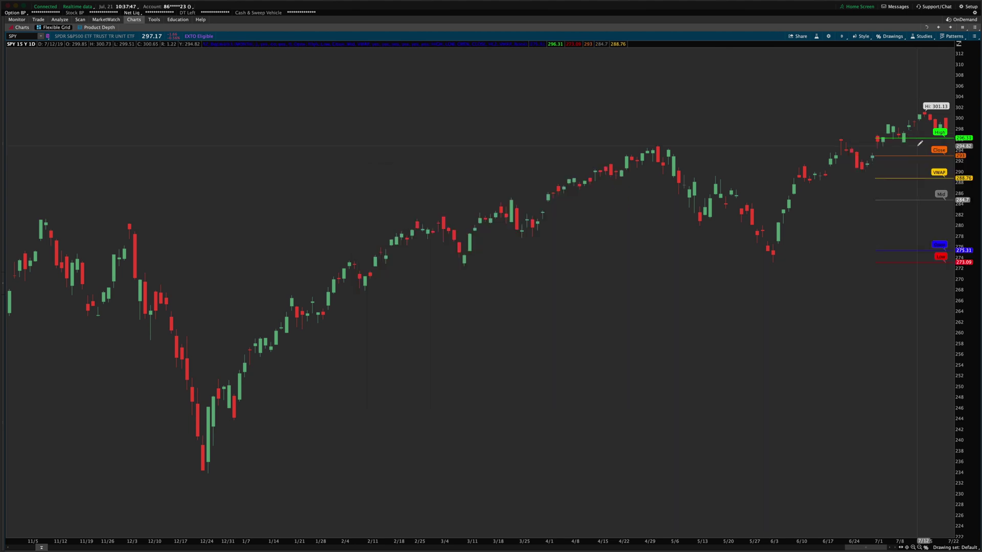
{"action": "right_click", "coordinate": [917, 138]}
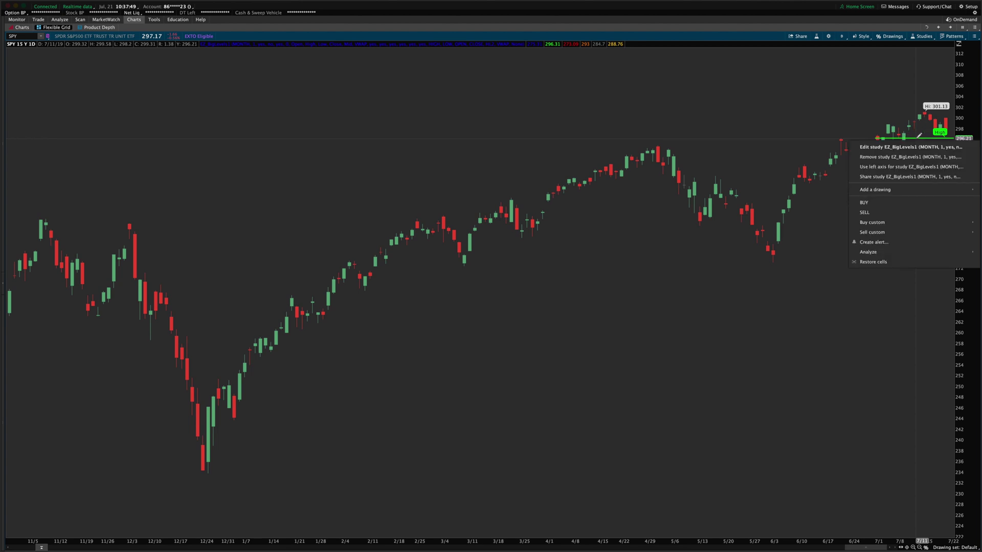
{"action": "left_click", "coordinate": [918, 147]}
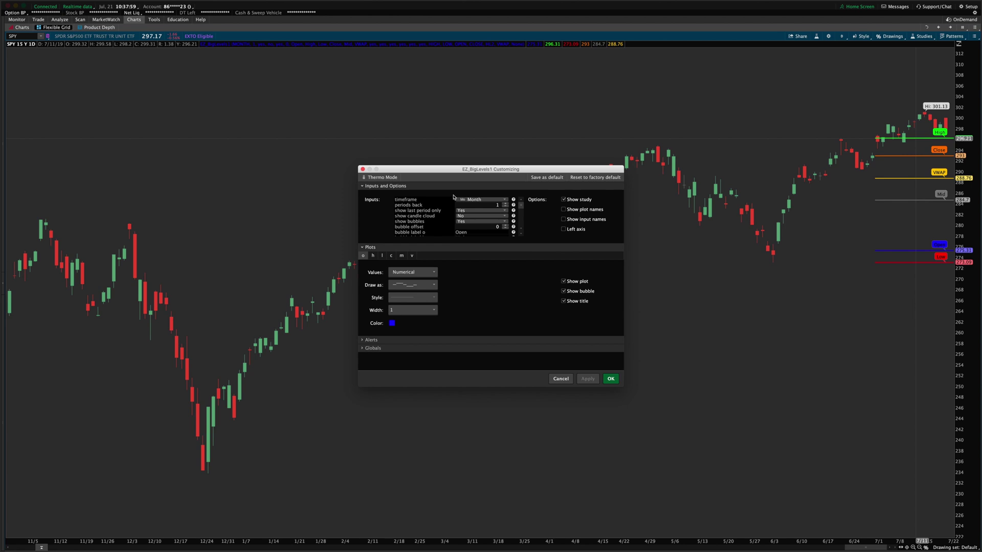
Check the study's inputs and timeframe choices, keeping Month, and apply 0 as the periods back value.
{"action": "scroll", "coordinate": [475, 220], "scroll_direction": "down", "scroll_amount": 5}
{"action": "scroll", "coordinate": [487, 230], "scroll_direction": "up", "scroll_amount": 5}
{"action": "left_click", "coordinate": [478, 200]}
{"action": "left_click", "coordinate": [479, 200]}
{"action": "left_click", "coordinate": [479, 200]}
{"action": "left_click", "coordinate": [479, 201]}
{"action": "left_click", "coordinate": [505, 206]}
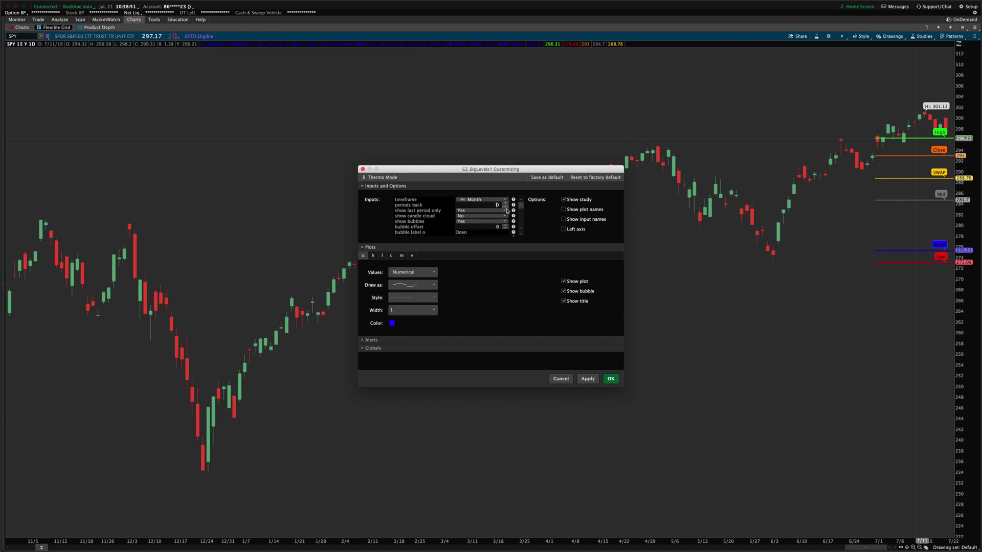
{"action": "left_click", "coordinate": [588, 379]}
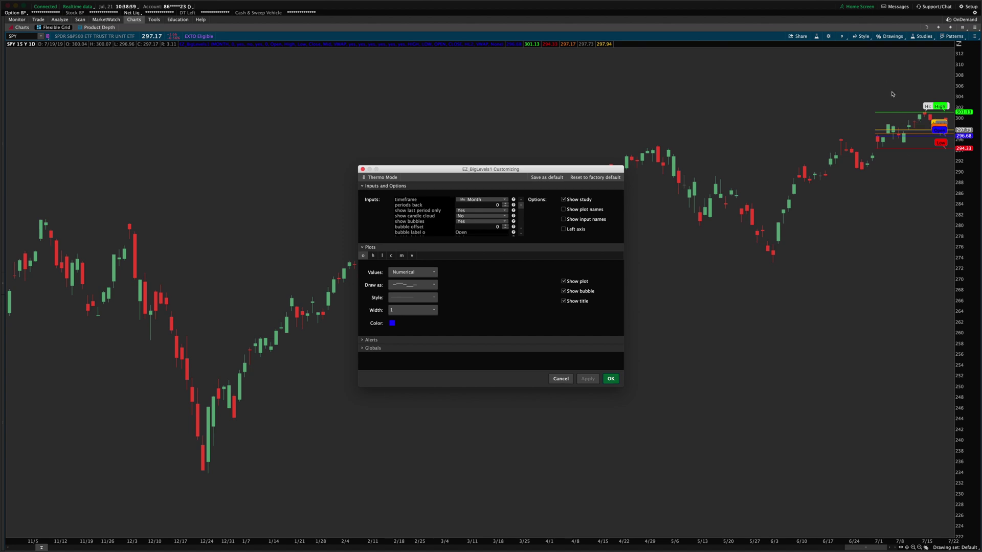
Set the study's periods back to 2 and apply the change to the chart.
{"action": "left_click", "coordinate": [505, 203]}
{"action": "left_click", "coordinate": [505, 203]}
{"action": "left_click", "coordinate": [588, 379]}
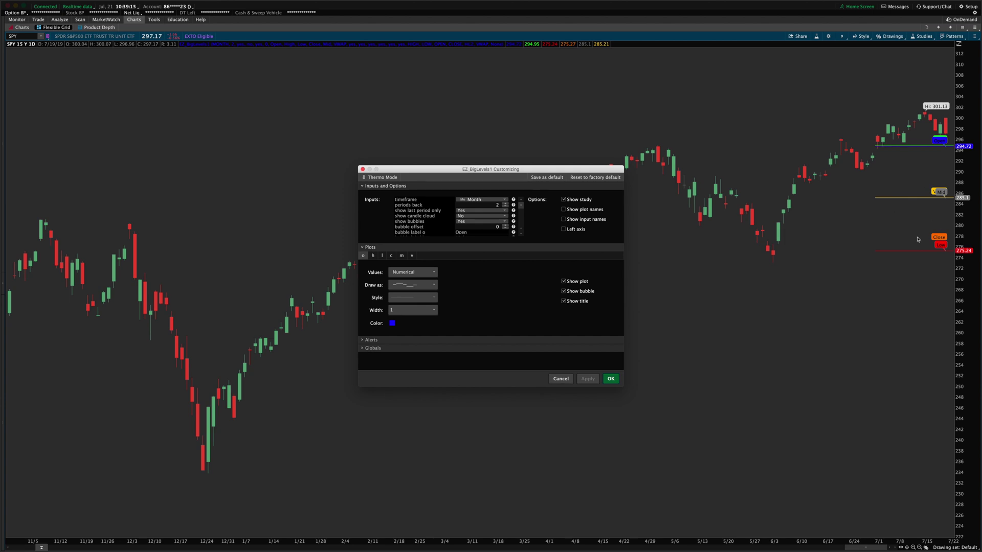
Set show last period only to No and apply it so levels plot for all earlier months.
{"action": "left_click", "coordinate": [470, 210]}
{"action": "left_click", "coordinate": [471, 232]}
{"action": "left_click", "coordinate": [588, 378]}
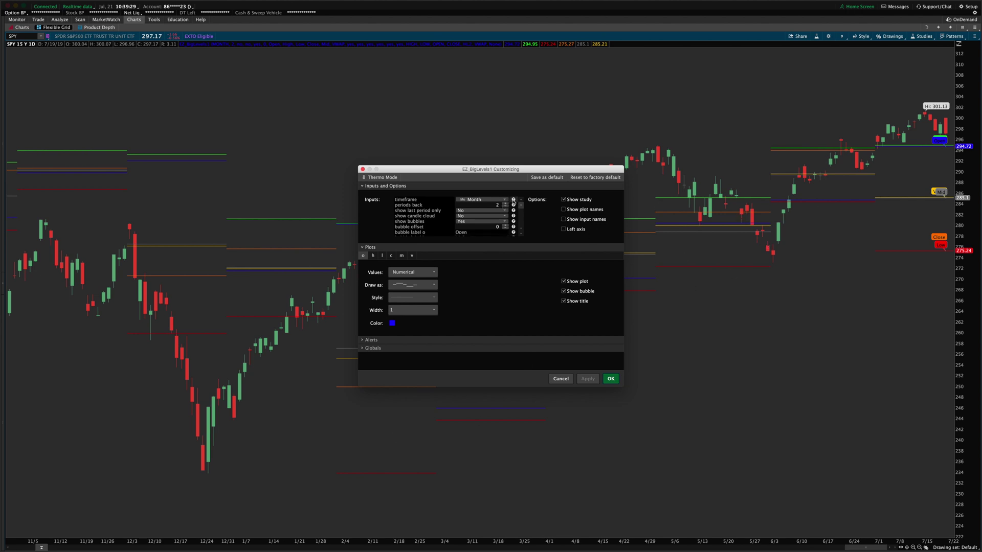
Read the help notes of the study inputs, set show candle cloud to Yes and apply it.
{"action": "mouse_move", "coordinate": [514, 200]}
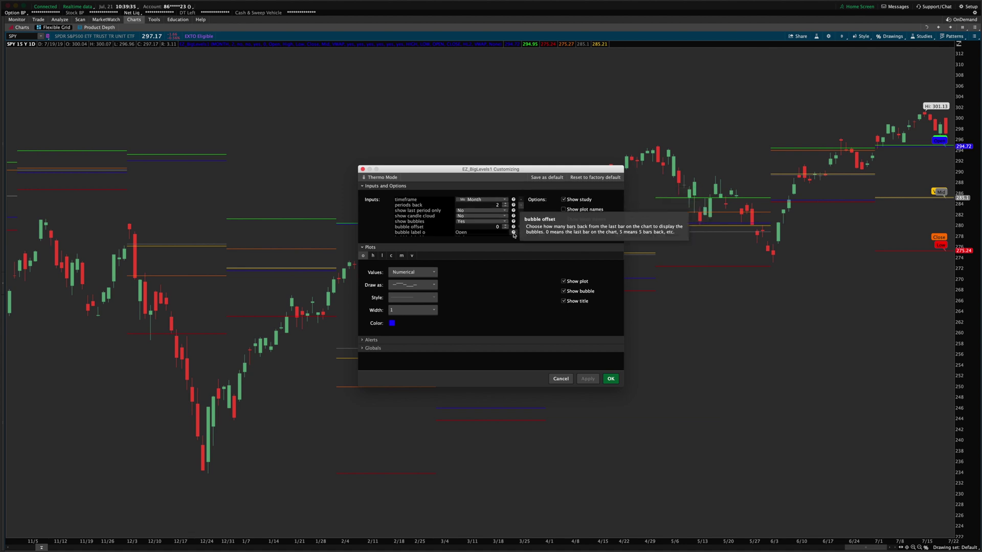
{"action": "scroll", "coordinate": [515, 230], "scroll_direction": "down", "scroll_amount": 2}
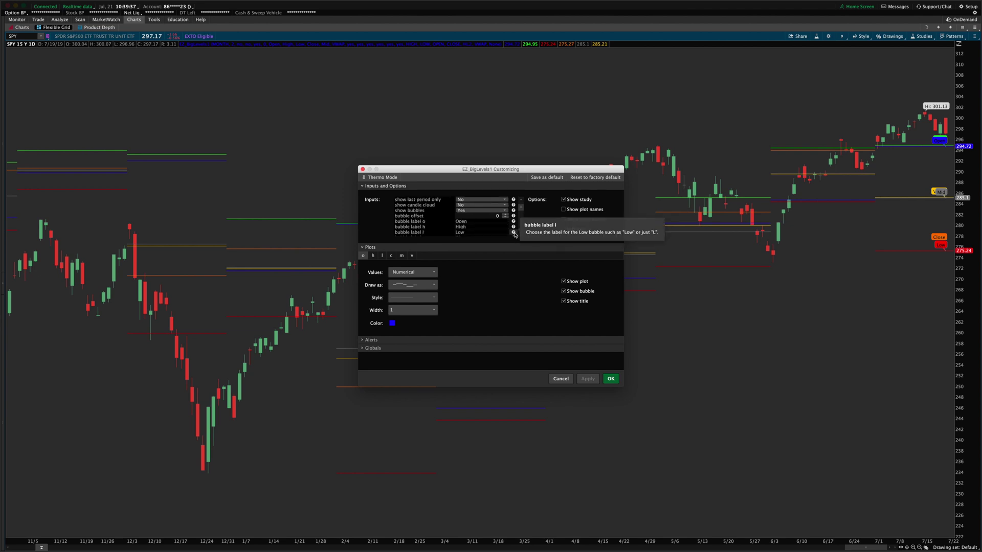
{"action": "scroll", "coordinate": [514, 233], "scroll_direction": "down", "scroll_amount": 2}
{"action": "scroll", "coordinate": [514, 233], "scroll_direction": "up", "scroll_amount": 4}
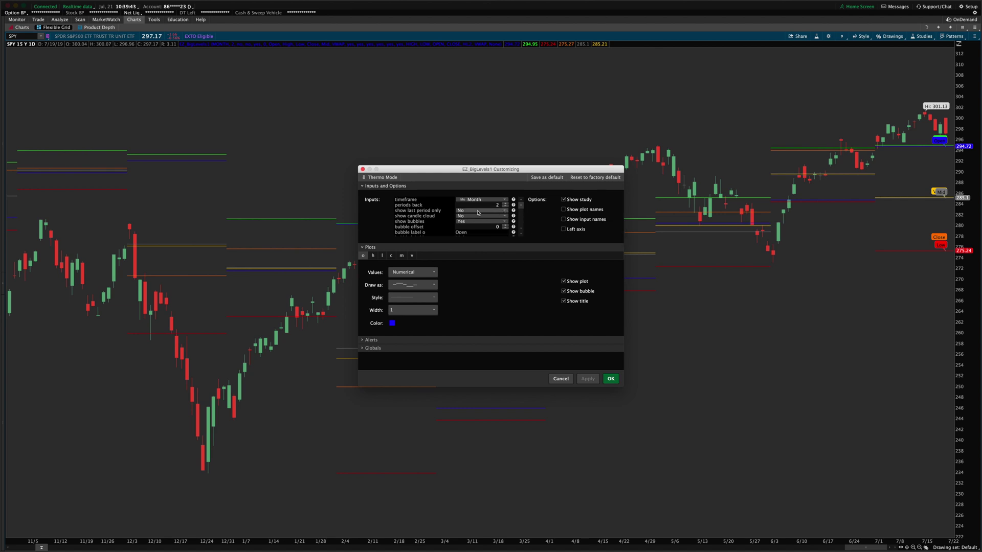
{"action": "mouse_move", "coordinate": [512, 220]}
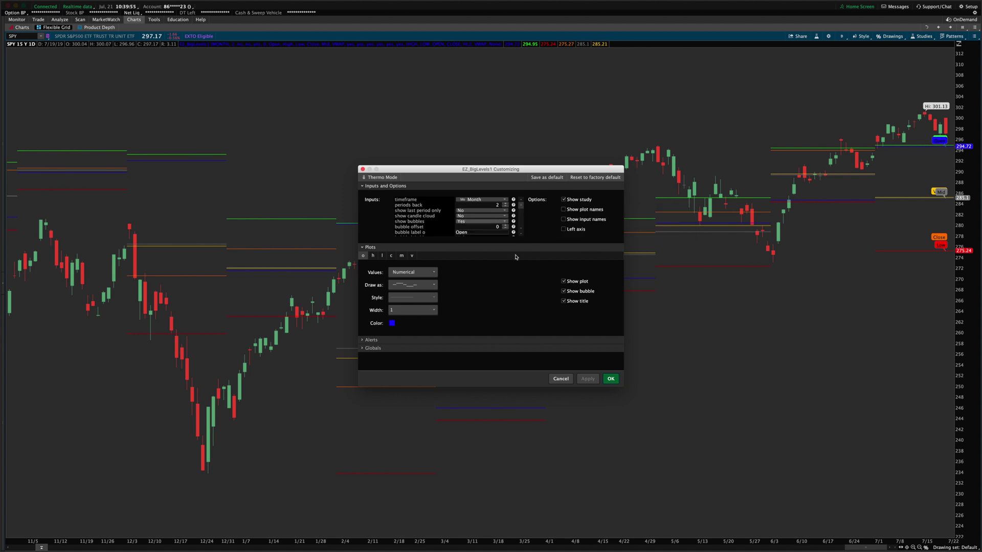
{"action": "left_click", "coordinate": [472, 221]}
{"action": "left_click", "coordinate": [472, 228]}
{"action": "left_click", "coordinate": [586, 379]}
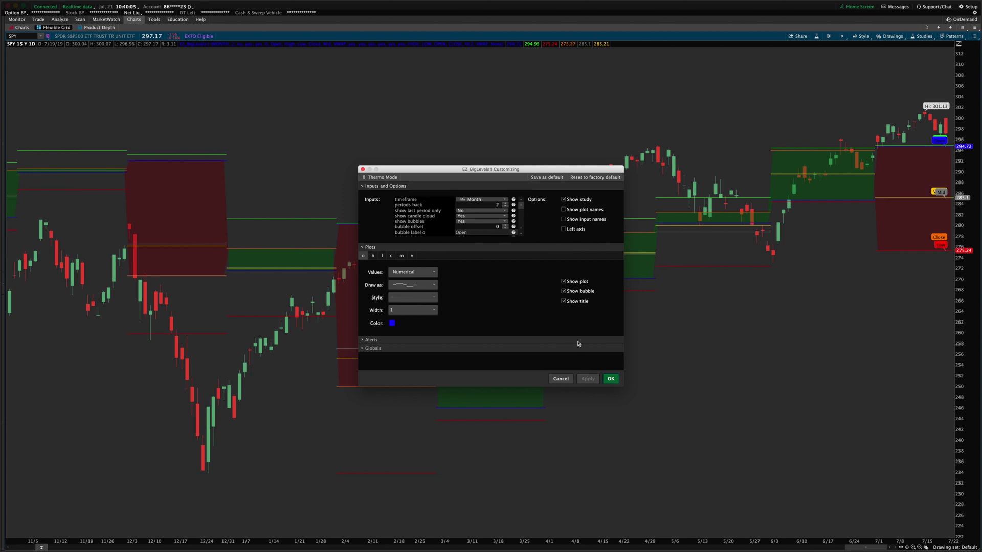
Apply 0 periods back to compare the current month's levels, and return periods back to 1.
{"action": "left_click", "coordinate": [506, 206]}
{"action": "left_click", "coordinate": [587, 378]}
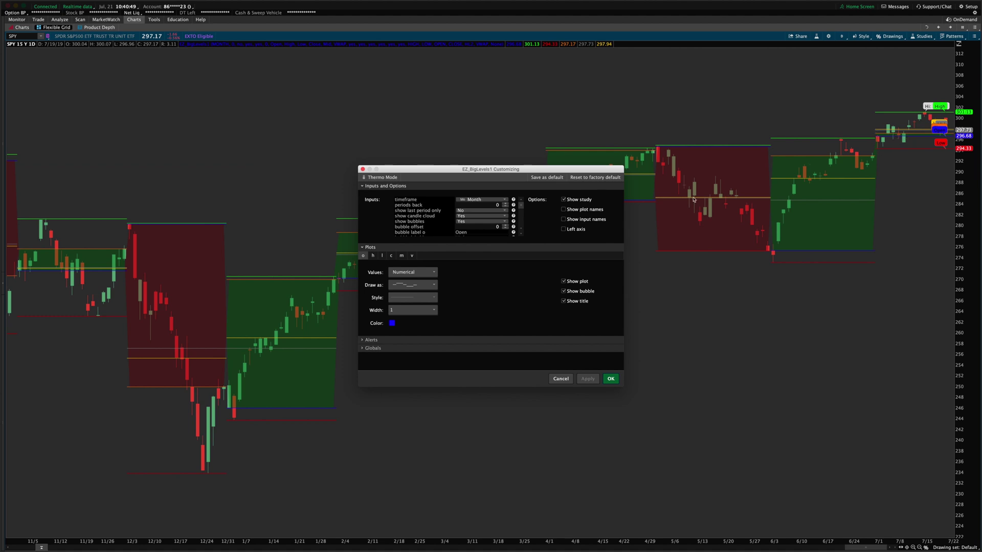
{"action": "left_click", "coordinate": [505, 204]}
{"action": "left_click", "coordinate": [587, 379]}
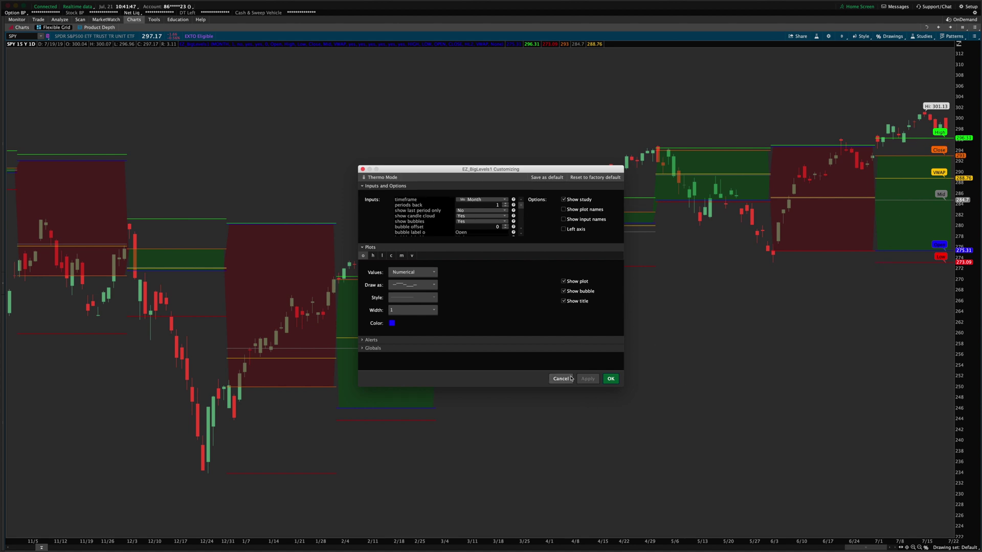
Set show candle cloud and show bubbles to No, applying each change to the chart.
{"action": "left_click", "coordinate": [467, 217]}
{"action": "left_click", "coordinate": [473, 240]}
{"action": "left_click", "coordinate": [583, 381]}
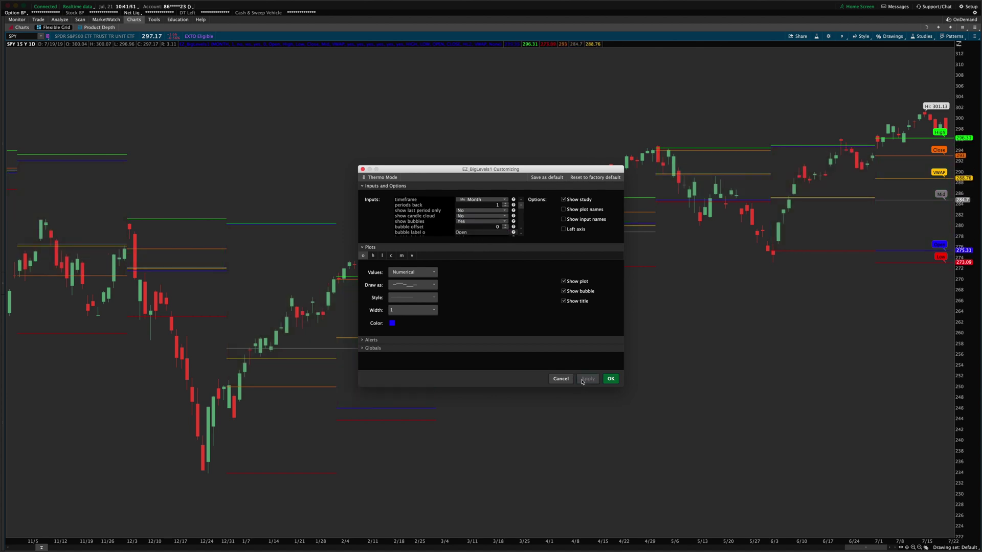
{"action": "left_click", "coordinate": [465, 222]}
{"action": "left_click", "coordinate": [471, 243]}
{"action": "left_click", "coordinate": [586, 380]}
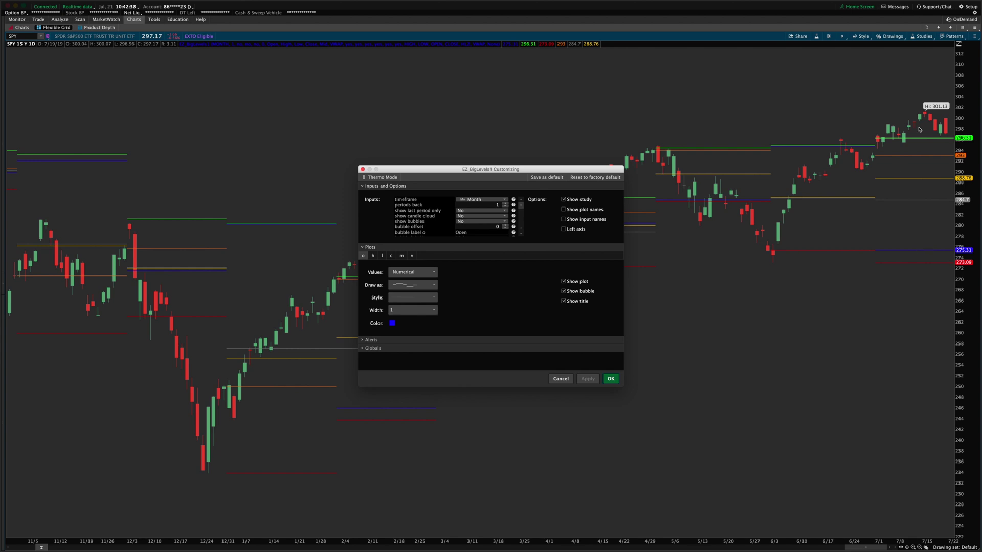
Set show bubbles to Yes with a bubble offset of 1 and apply the changes.
{"action": "scroll", "coordinate": [427, 215], "scroll_direction": "down", "scroll_amount": 2}
{"action": "scroll", "coordinate": [434, 215], "scroll_direction": "up", "scroll_amount": 1}
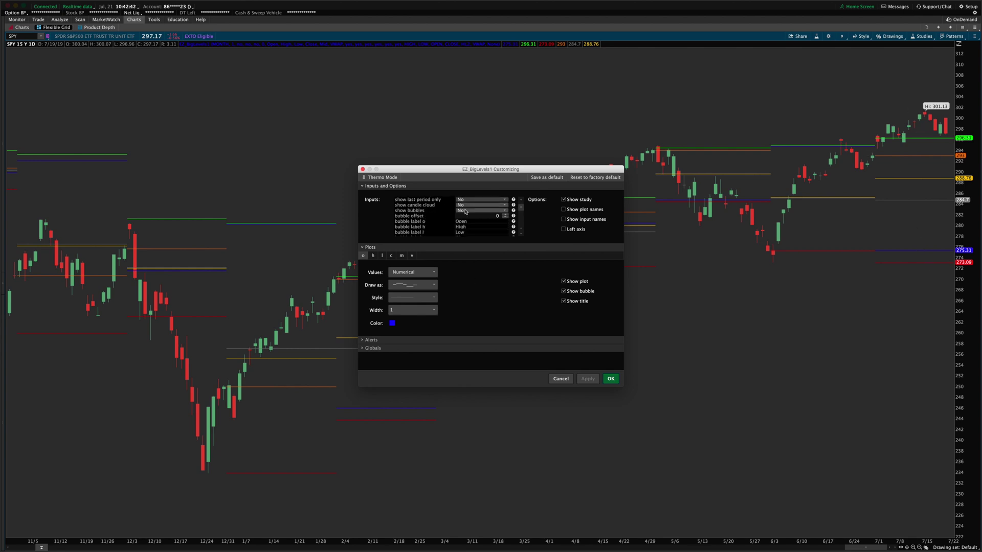
{"action": "scroll", "coordinate": [437, 217], "scroll_direction": "down", "scroll_amount": 1}
{"action": "left_click", "coordinate": [475, 211]}
{"action": "left_click", "coordinate": [476, 216]}
{"action": "left_click", "coordinate": [506, 215]}
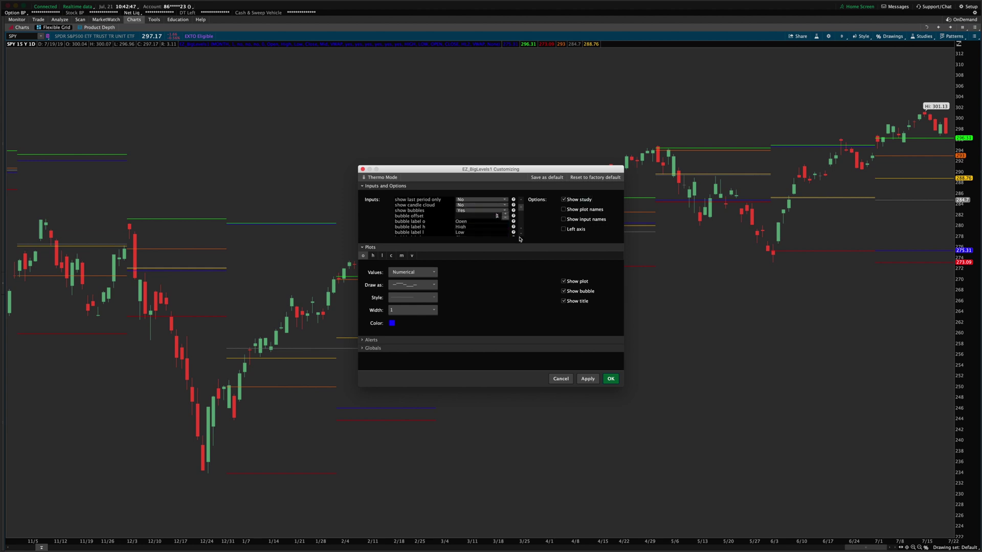
{"action": "left_click", "coordinate": [588, 378]}
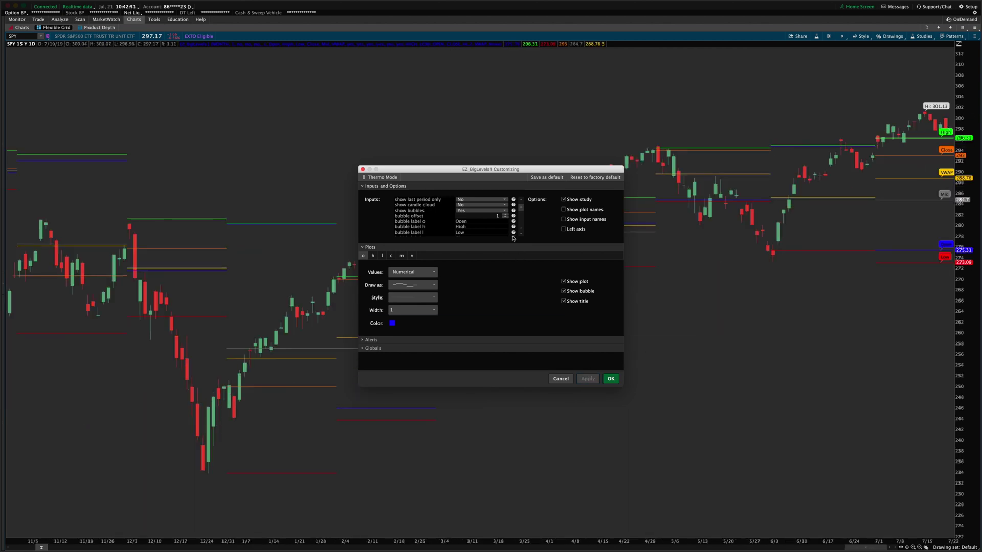
Apply a bubble offset of 14, and adjust it to 13 to align the bubbles with the start of the latest levels.
{"action": "left_click", "coordinate": [506, 214]}
{"action": "left_click", "coordinate": [506, 214]}
{"action": "left_click", "coordinate": [506, 214]}
{"action": "left_click", "coordinate": [505, 214]}
{"action": "left_click", "coordinate": [505, 214]}
{"action": "left_click", "coordinate": [505, 214]}
{"action": "left_click", "coordinate": [505, 214]}
{"action": "left_click", "coordinate": [506, 214]}
{"action": "left_click", "coordinate": [505, 214]}
{"action": "left_click", "coordinate": [588, 381]}
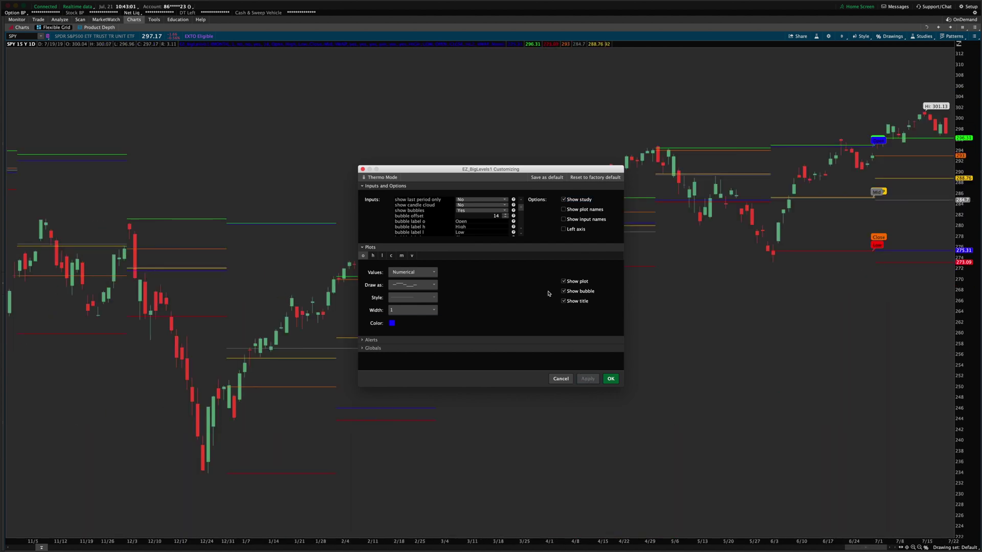
{"action": "left_click", "coordinate": [506, 218]}
{"action": "left_click", "coordinate": [587, 379]}
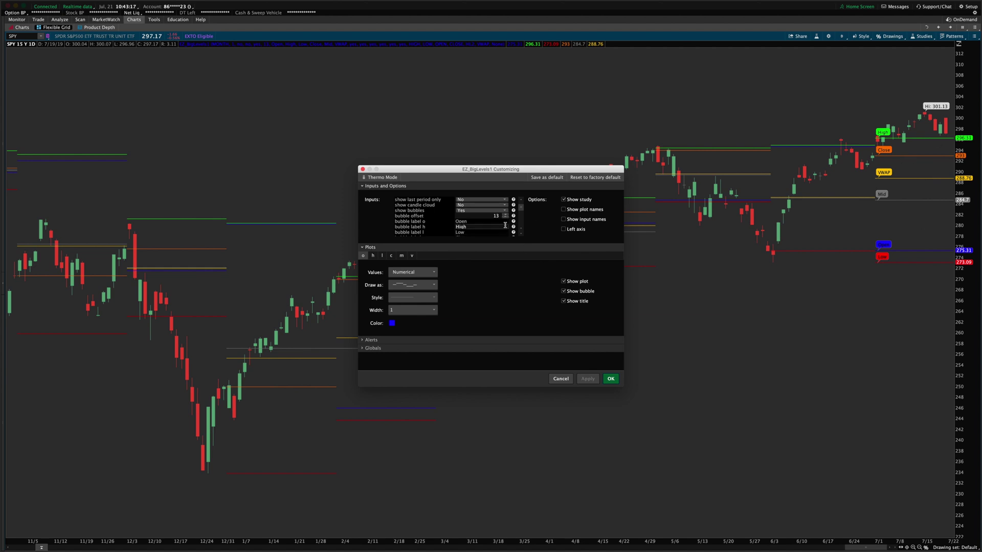
Set show bubbles to No and apply it to hide the level labels on the chart.
{"action": "left_click", "coordinate": [481, 210]}
{"action": "left_click", "coordinate": [481, 230]}
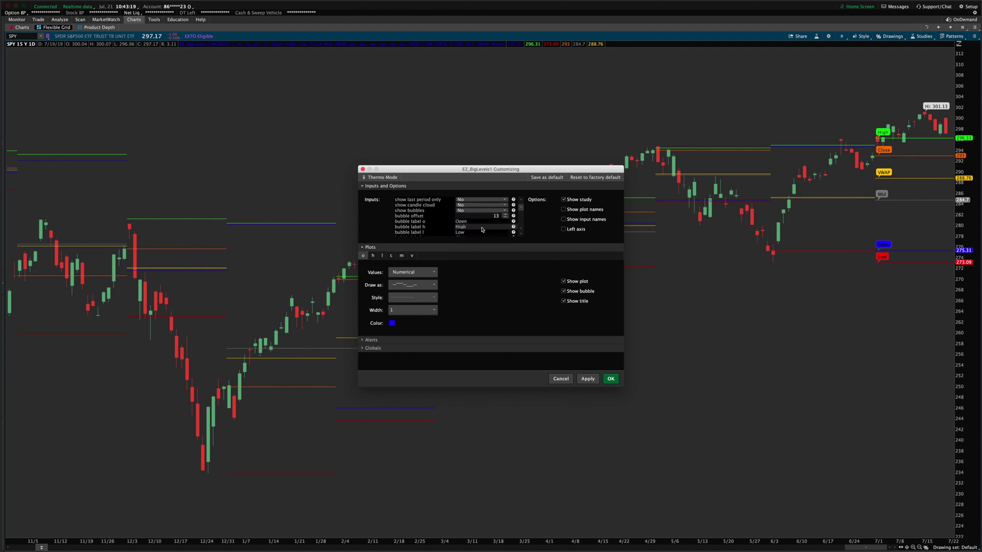
{"action": "left_click", "coordinate": [588, 378]}
Look over the bubble label inputs and shorten the label of the Open bubble to O.
{"action": "scroll", "coordinate": [492, 228], "scroll_direction": "down", "scroll_amount": 1}
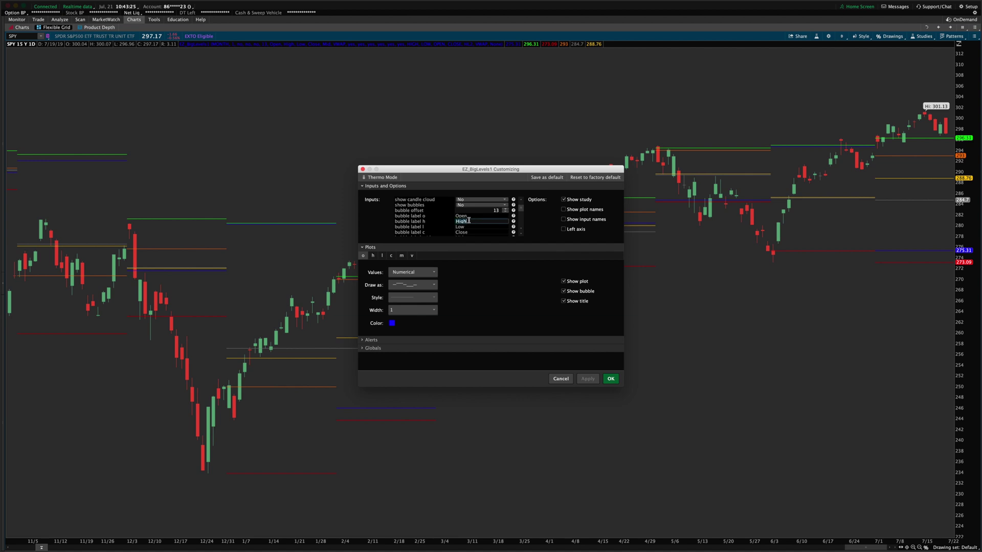
{"action": "left_click", "coordinate": [467, 231]}
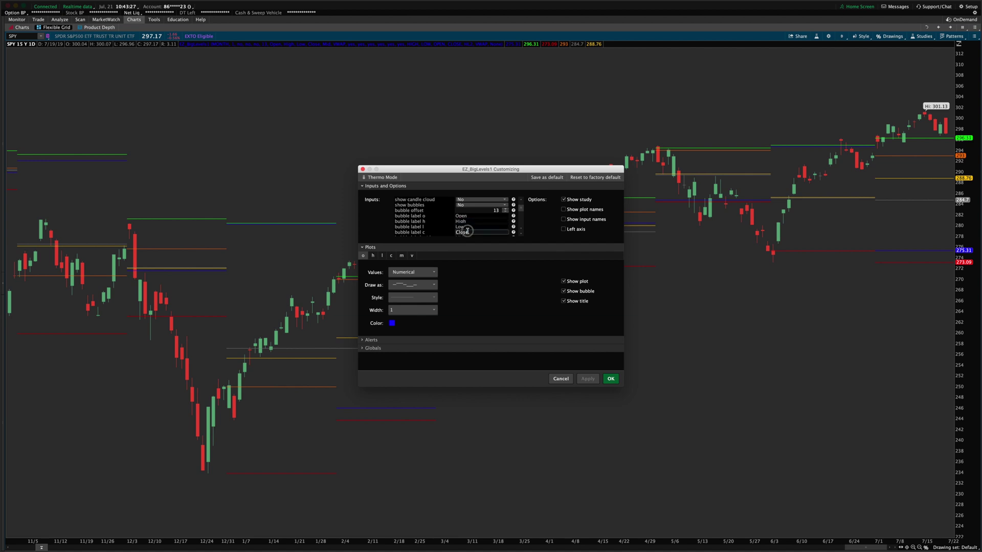
{"action": "scroll", "coordinate": [468, 227], "scroll_direction": "down", "scroll_amount": 2}
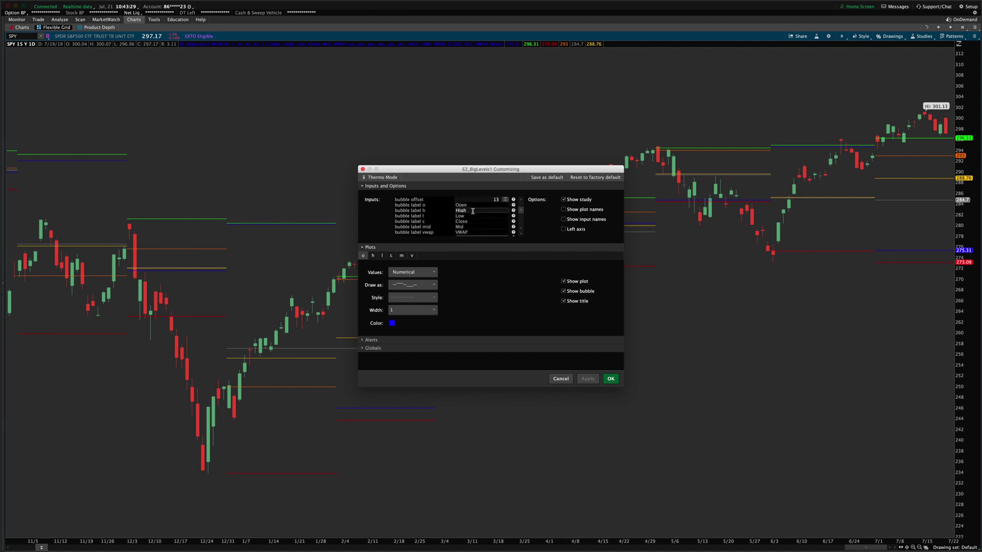
{"action": "double_click", "coordinate": [471, 205]}
{"action": "type", "text": "P"}
{"action": "key", "text": "Return"}
Set show bubbles to Yes and apply the study settings to display the level labels.
{"action": "left_click", "coordinate": [481, 232]}
{"action": "scroll", "coordinate": [483, 218], "scroll_direction": "up", "scroll_amount": 2}
{"action": "left_click", "coordinate": [485, 205]}
{"action": "left_click", "coordinate": [485, 215]}
{"action": "left_click", "coordinate": [590, 379]}
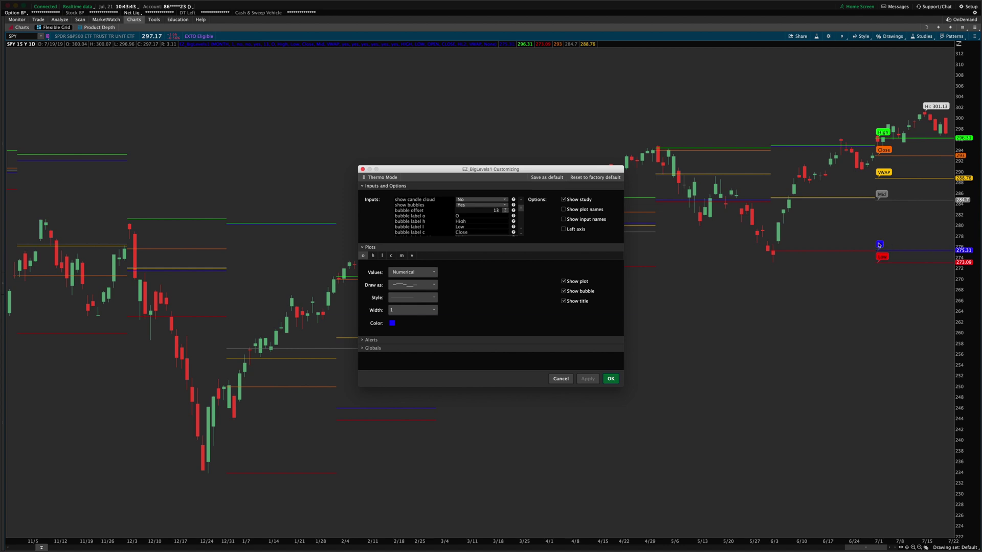
Restore the open bubble's label to Open, continue past the error dialog and apply the change.
{"action": "left_click", "coordinate": [464, 215]}
{"action": "key", "text": "Return"}
{"action": "left_click", "coordinate": [583, 378]}
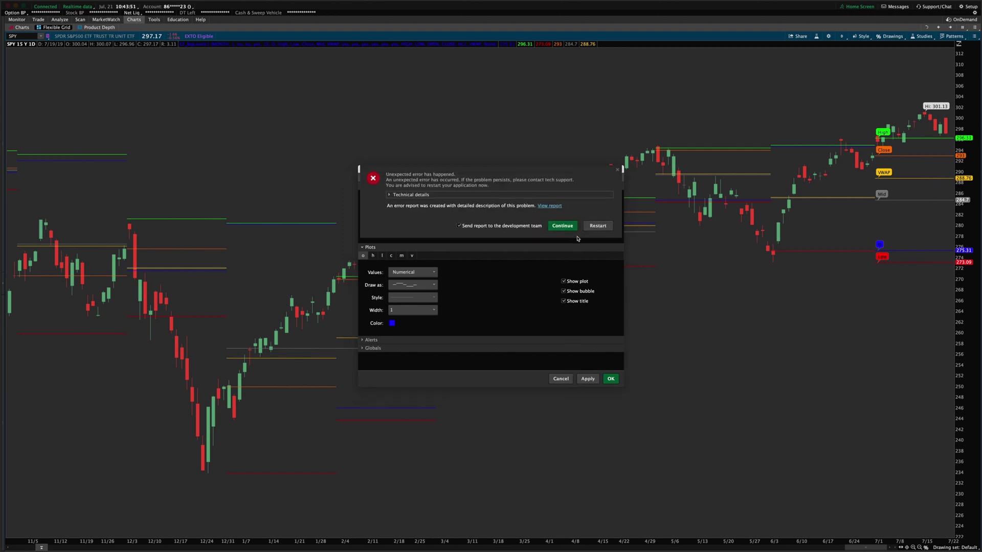
{"action": "key", "text": "Return"}
{"action": "left_click", "coordinate": [588, 379]}
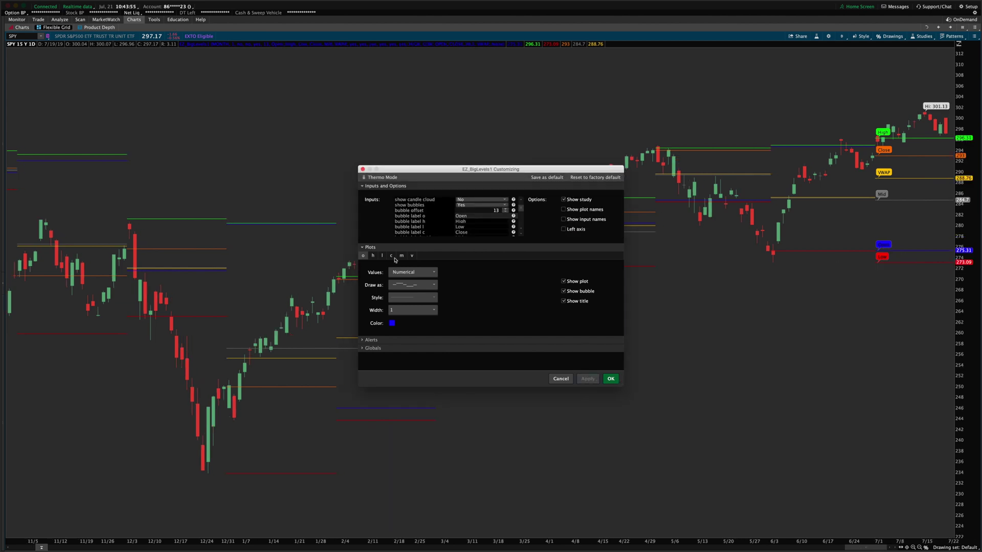
Set show high to No in the study inputs and apply it to hide the high level on the chart.
{"action": "scroll", "coordinate": [490, 228], "scroll_direction": "down", "scroll_amount": 1}
{"action": "scroll", "coordinate": [485, 225], "scroll_direction": "down", "scroll_amount": 4}
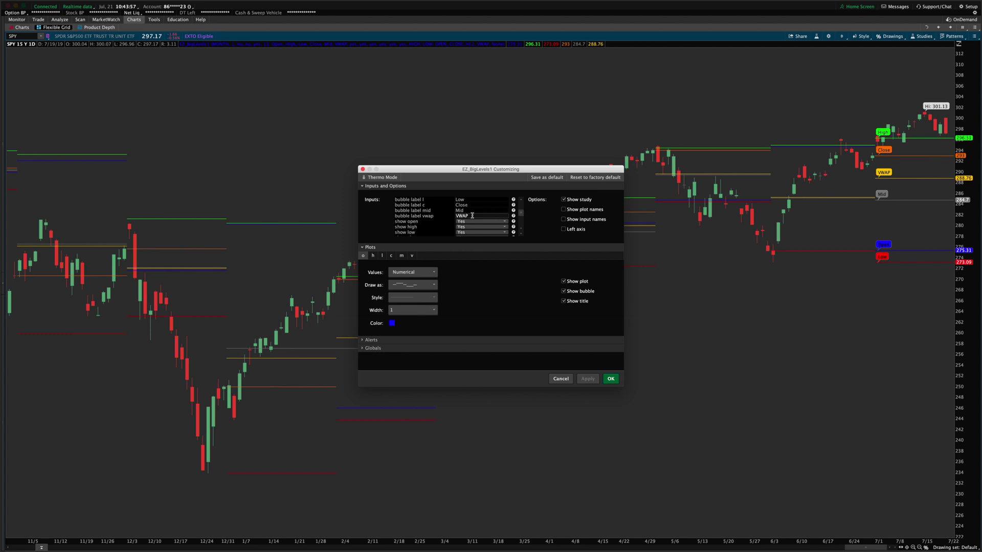
{"action": "scroll", "coordinate": [457, 220], "scroll_direction": "down", "scroll_amount": 3}
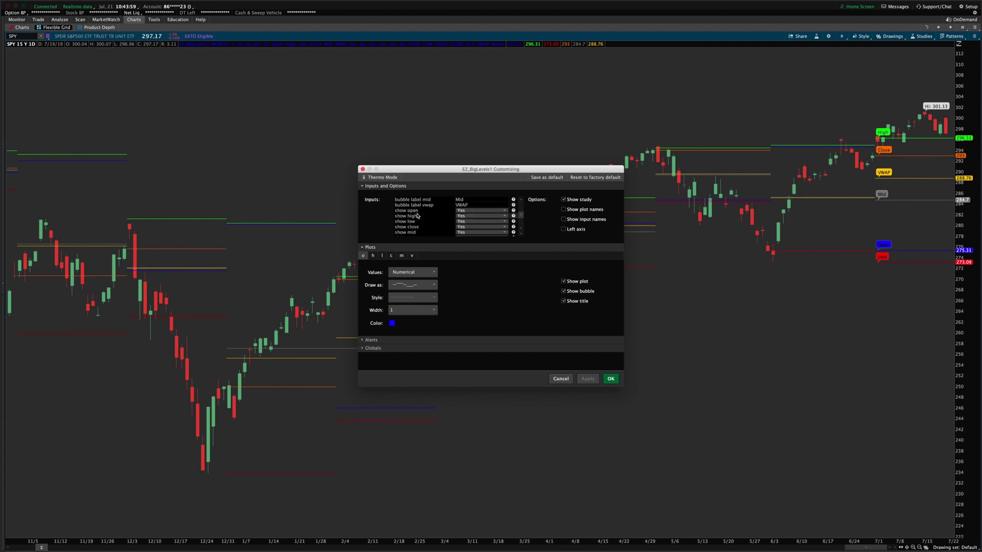
{"action": "scroll", "coordinate": [448, 217], "scroll_direction": "up", "scroll_amount": 1}
{"action": "scroll", "coordinate": [470, 234], "scroll_direction": "down", "scroll_amount": 3}
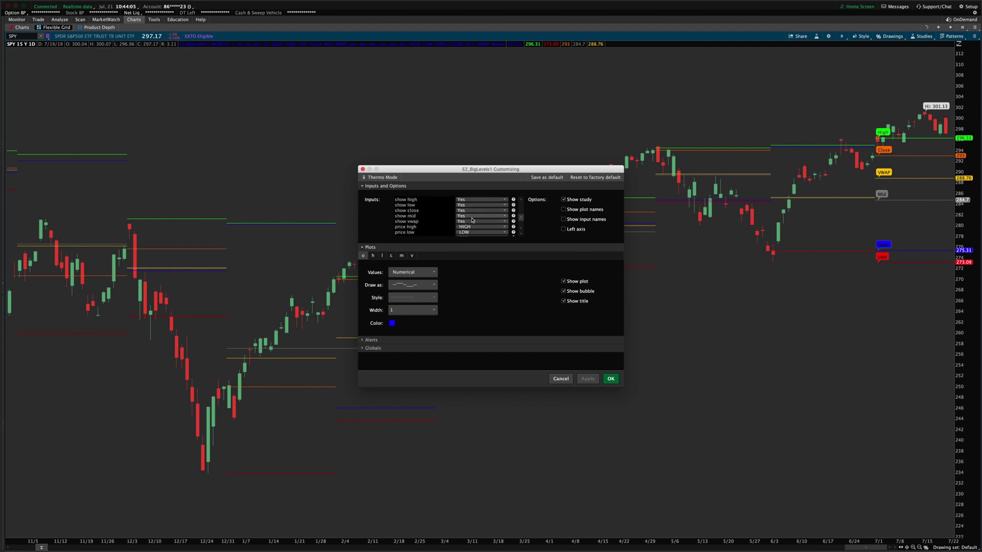
{"action": "scroll", "coordinate": [471, 220], "scroll_direction": "up", "scroll_amount": 2}
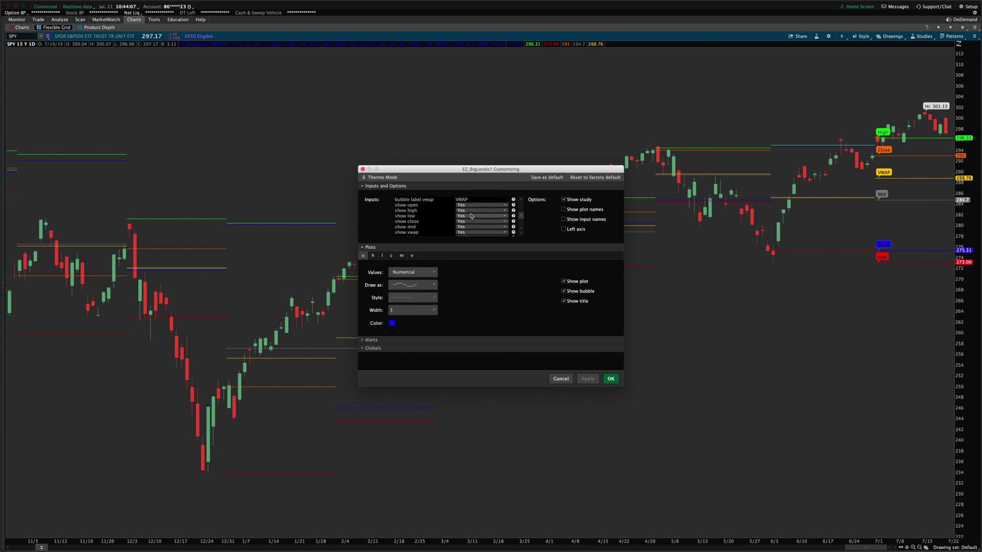
{"action": "left_click", "coordinate": [471, 211]}
{"action": "left_click", "coordinate": [472, 232]}
{"action": "left_click", "coordinate": [587, 379]}
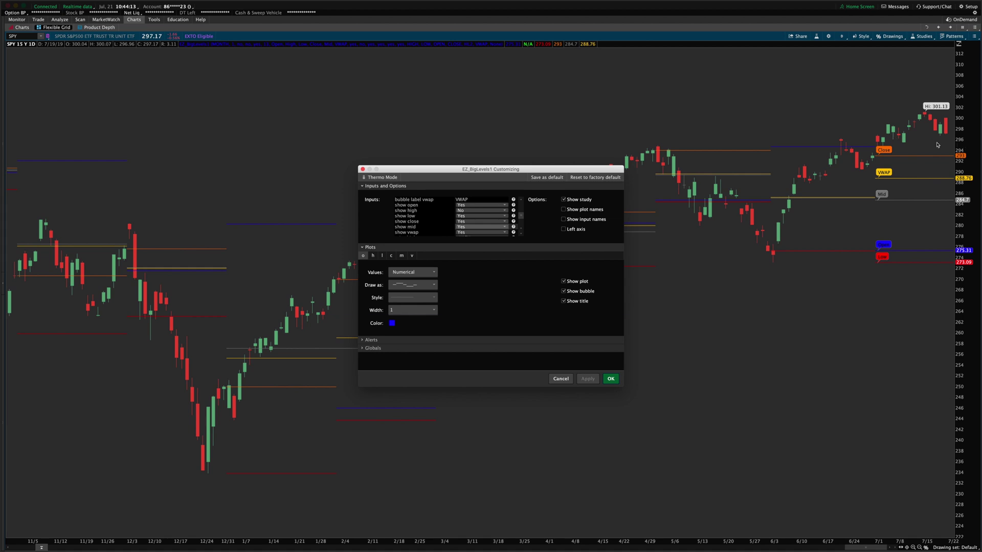
Set show high back to Yes in the study inputs.
{"action": "left_click", "coordinate": [473, 210]}
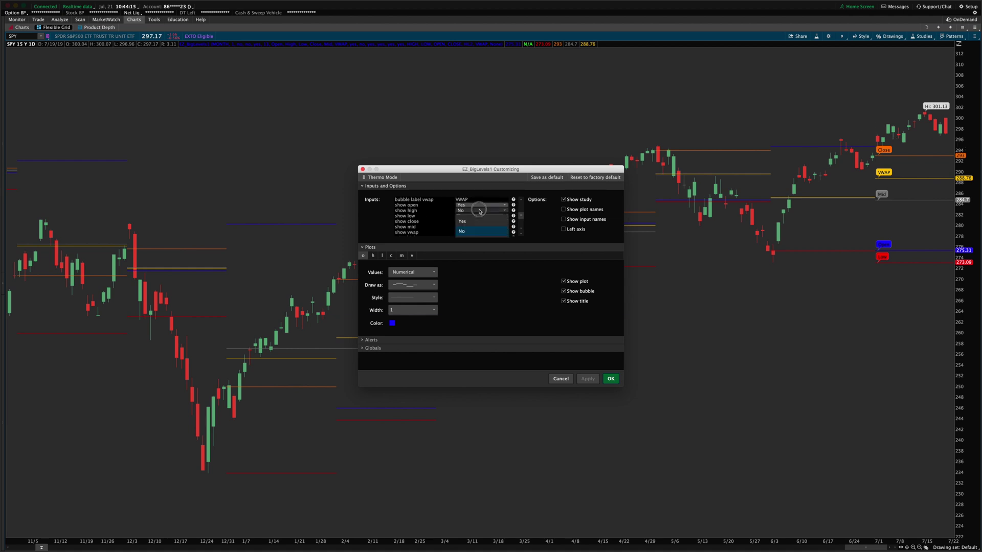
{"action": "left_click", "coordinate": [474, 222]}
{"action": "scroll", "coordinate": [443, 217], "scroll_direction": "down", "scroll_amount": 3}
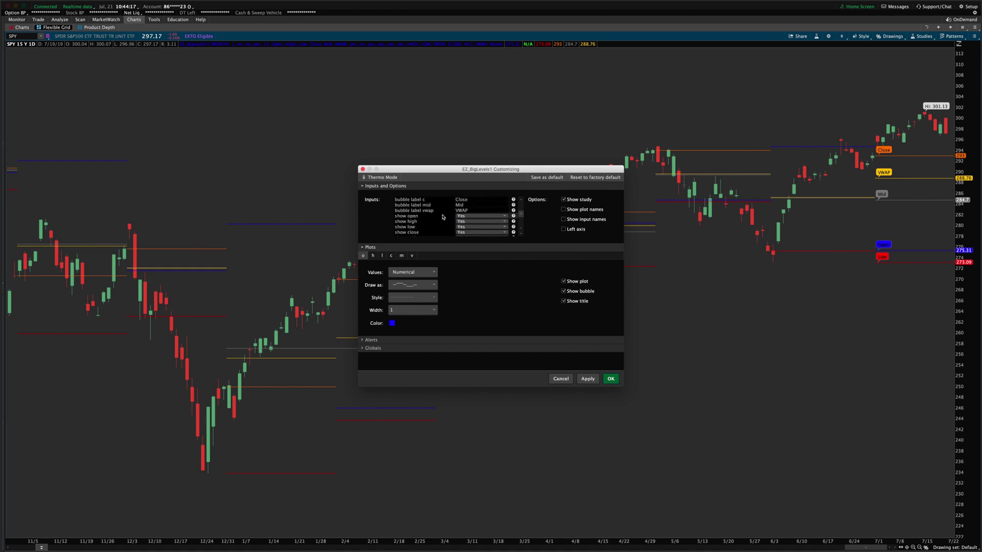
Look through the price type choices for the high, mid and VWAP levels, leaving the selections as they are.
{"action": "scroll", "coordinate": [429, 215], "scroll_direction": "up", "scroll_amount": 3}
{"action": "scroll", "coordinate": [428, 215], "scroll_direction": "down", "scroll_amount": 3}
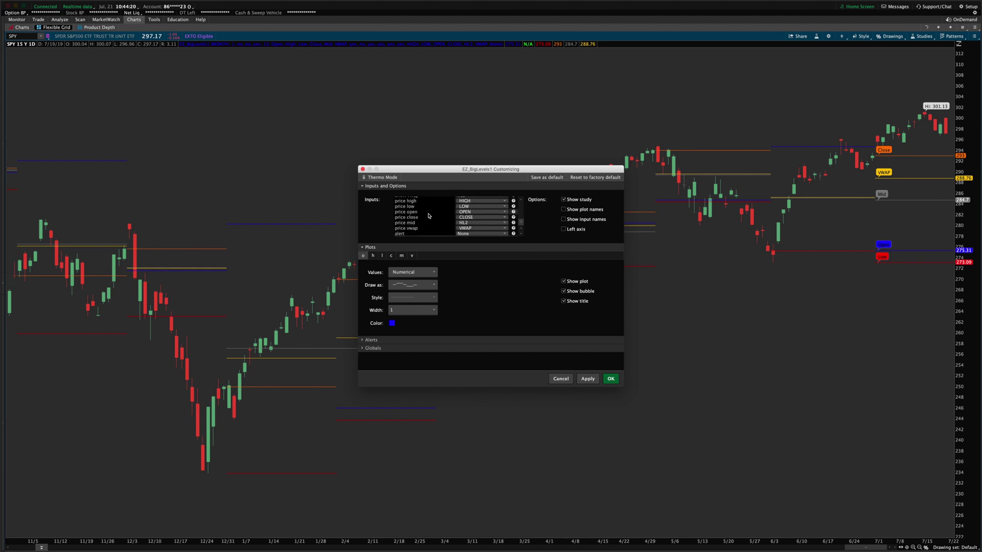
{"action": "left_click", "coordinate": [469, 202]}
{"action": "left_click", "coordinate": [471, 211]}
{"action": "left_click", "coordinate": [485, 223]}
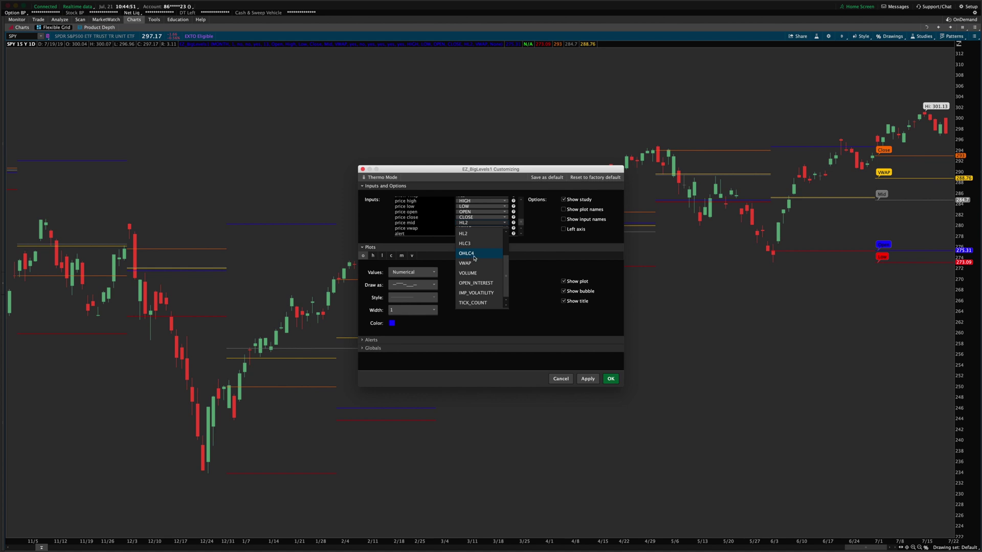
{"action": "scroll", "coordinate": [491, 269], "scroll_direction": "up", "scroll_amount": 3}
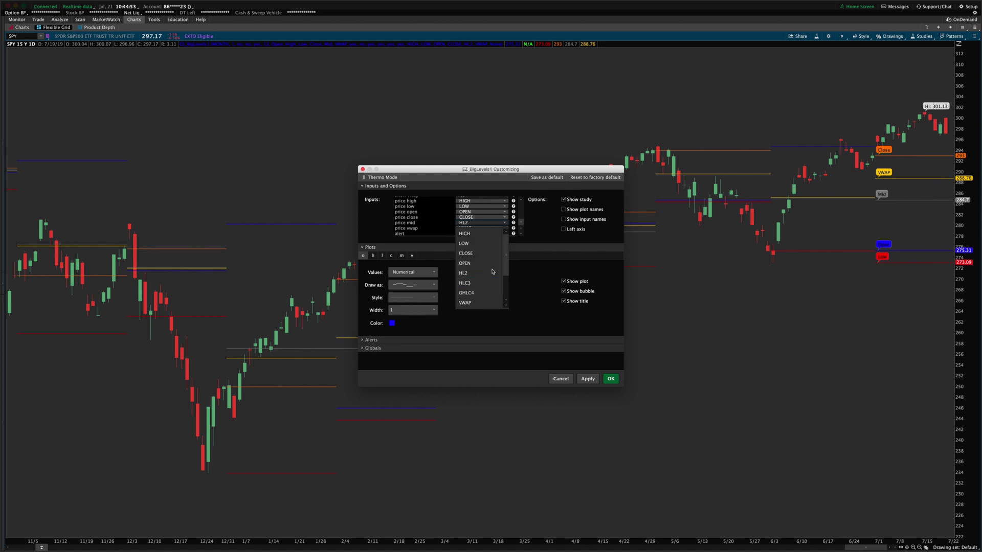
{"action": "key", "text": "Escape"}
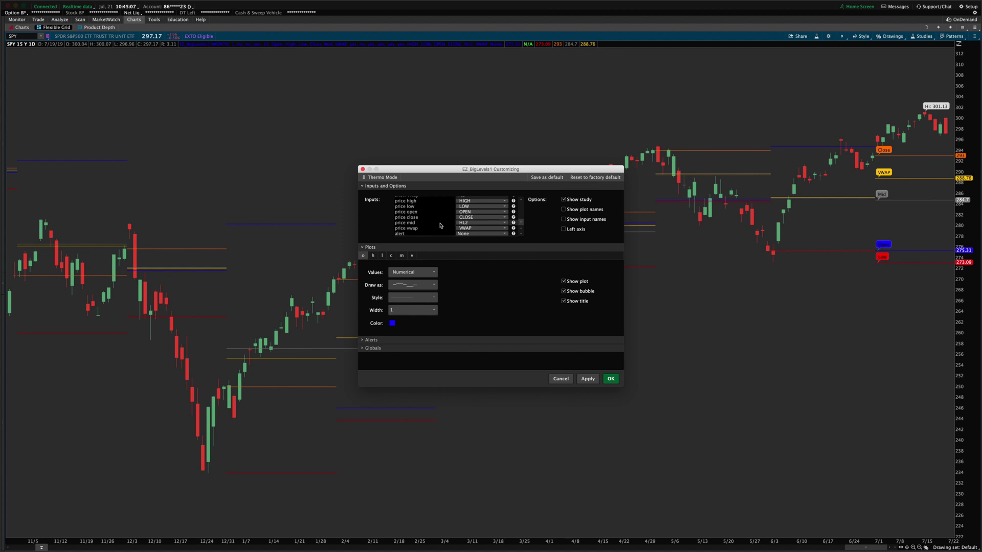
{"action": "left_click", "coordinate": [479, 229]}
{"action": "left_click", "coordinate": [480, 228]}
Review the level choices offered for the alert input and leave it at None.
{"action": "left_click", "coordinate": [474, 234]}
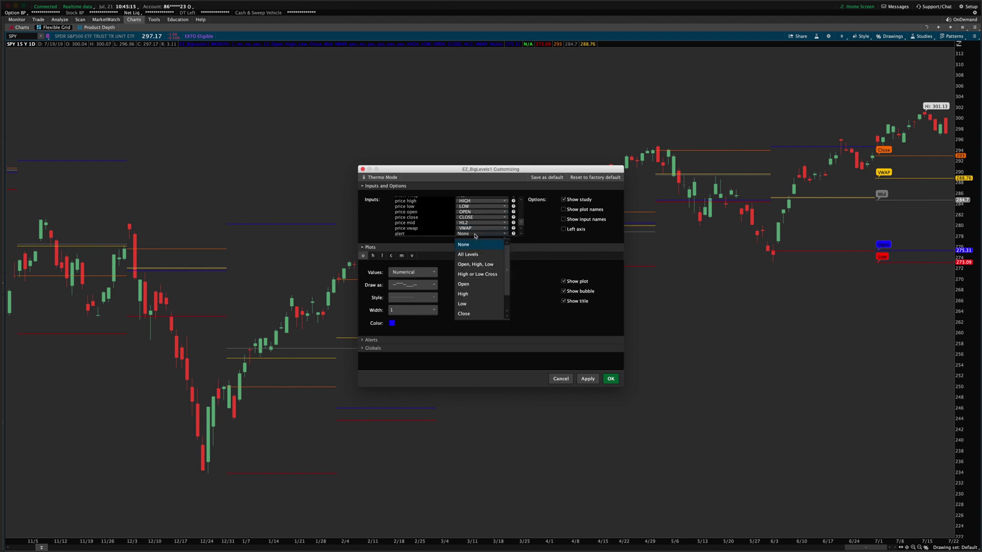
{"action": "scroll", "coordinate": [480, 287], "scroll_direction": "down", "scroll_amount": 2}
{"action": "scroll", "coordinate": [481, 299], "scroll_direction": "up", "scroll_amount": 2}
{"action": "scroll", "coordinate": [485, 299], "scroll_direction": "down", "scroll_amount": 1}
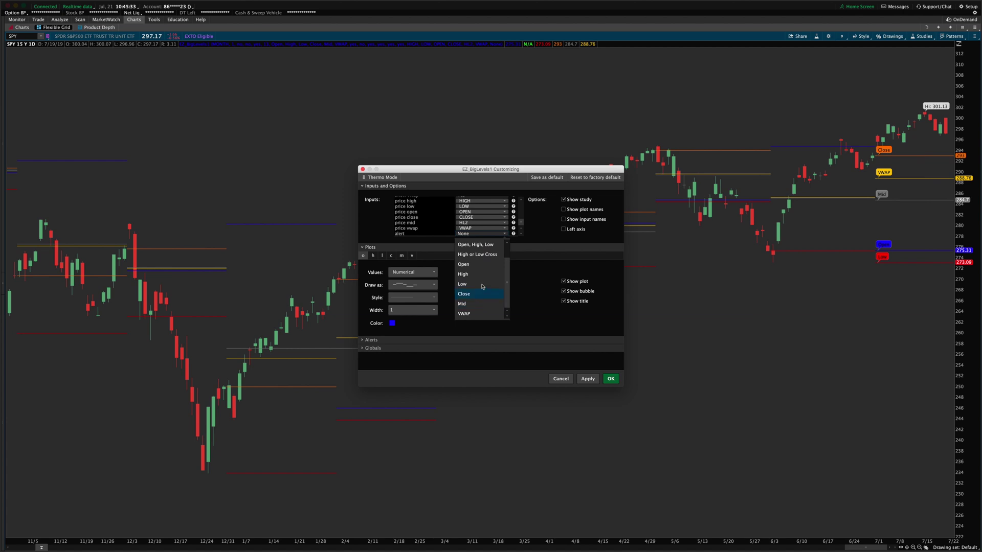
{"action": "left_click", "coordinate": [546, 313]}
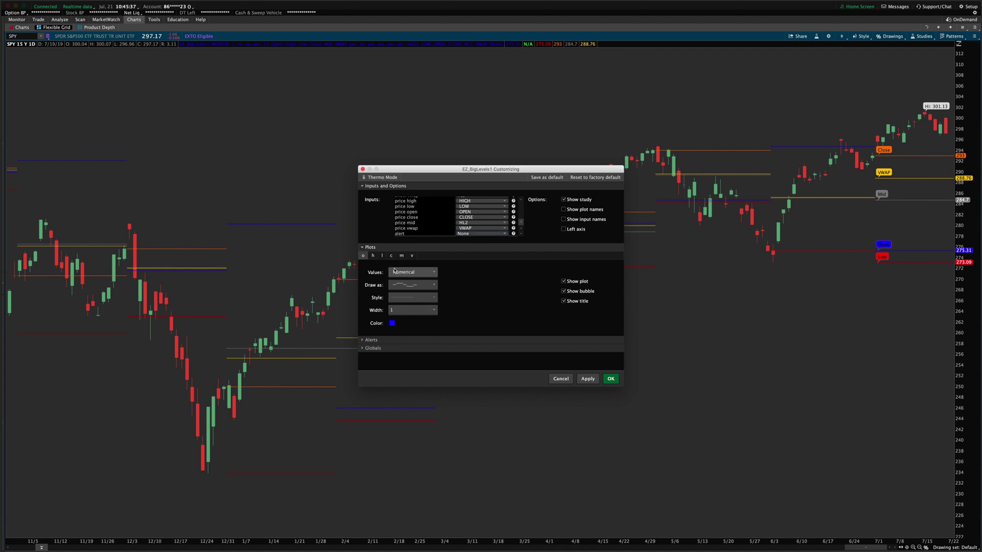
Look over the draw type, line style, width and color options of the open plot.
{"action": "left_click", "coordinate": [407, 287]}
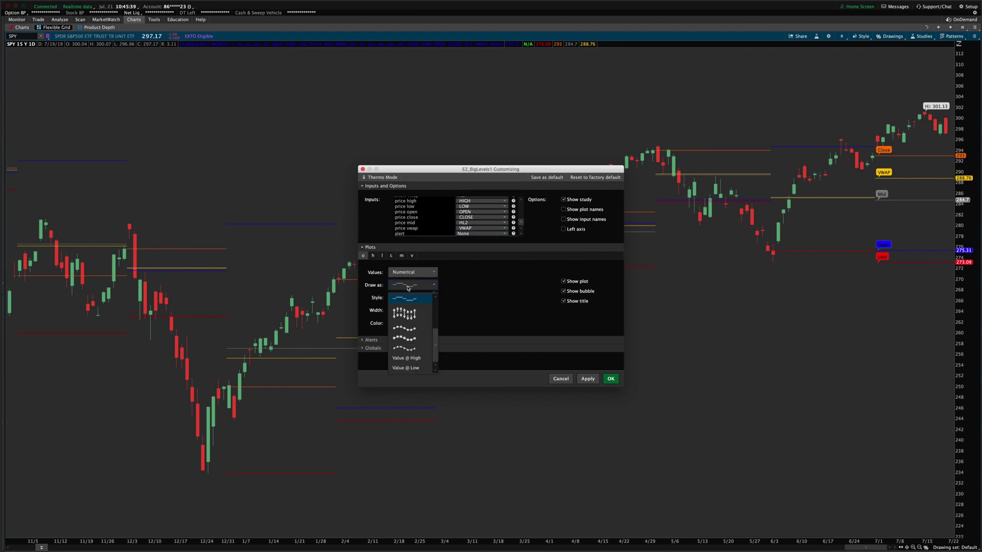
{"action": "left_click", "coordinate": [407, 298]}
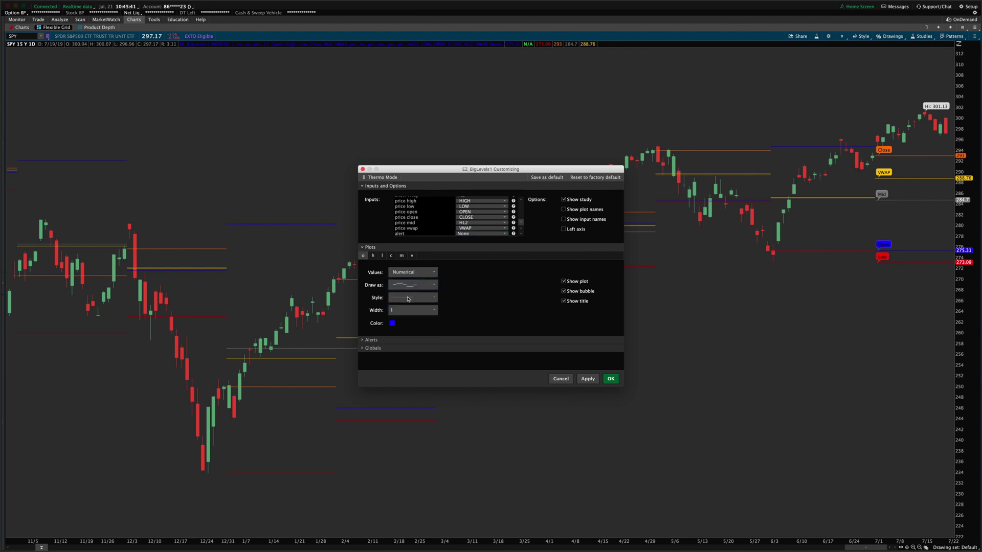
{"action": "left_click", "coordinate": [408, 313]}
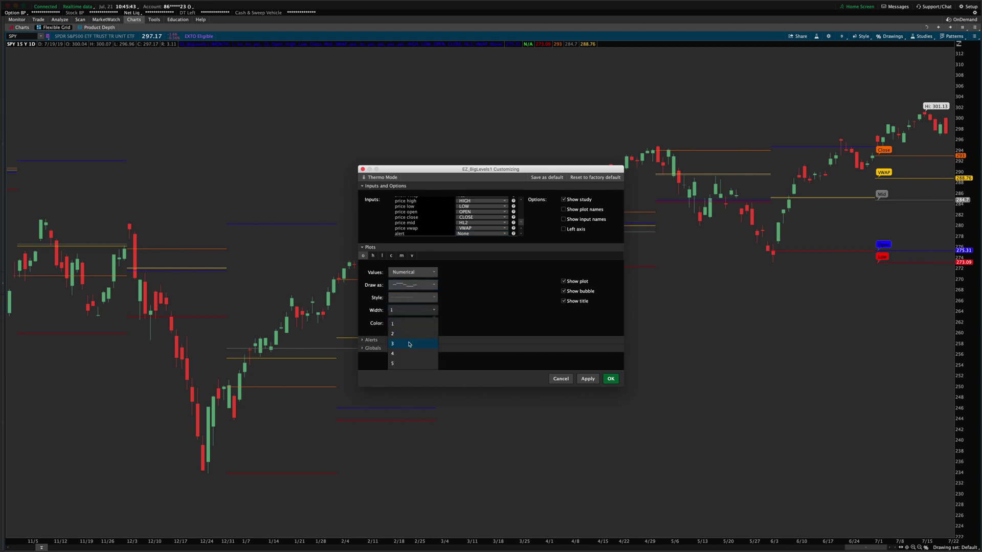
{"action": "key", "text": "Escape"}
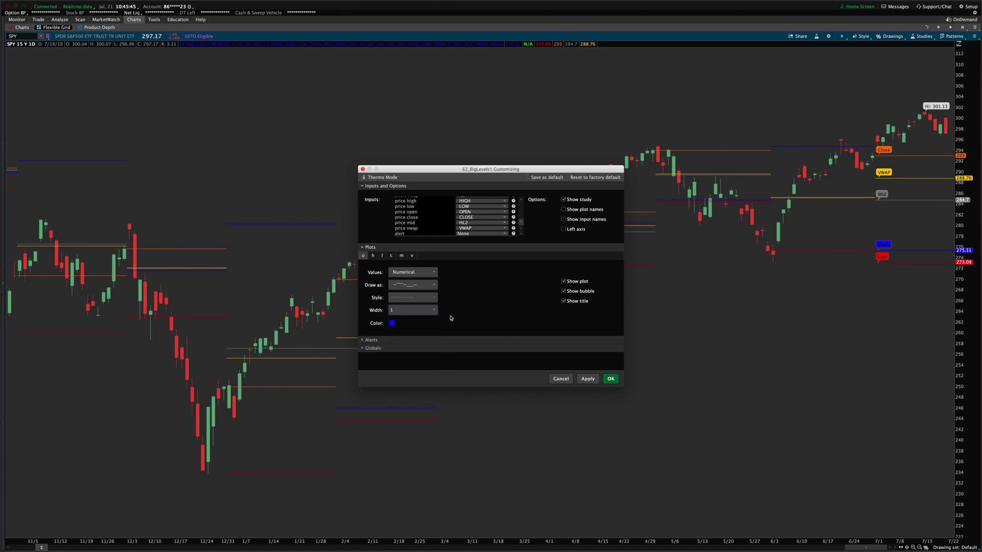
{"action": "left_click", "coordinate": [392, 323]}
{"action": "left_click", "coordinate": [489, 320]}
Examine the study's alert settings, viewing the messages of Alerts 1, 2 and 9 and the sound options.
{"action": "left_click", "coordinate": [362, 248]}
{"action": "left_click", "coordinate": [367, 257]}
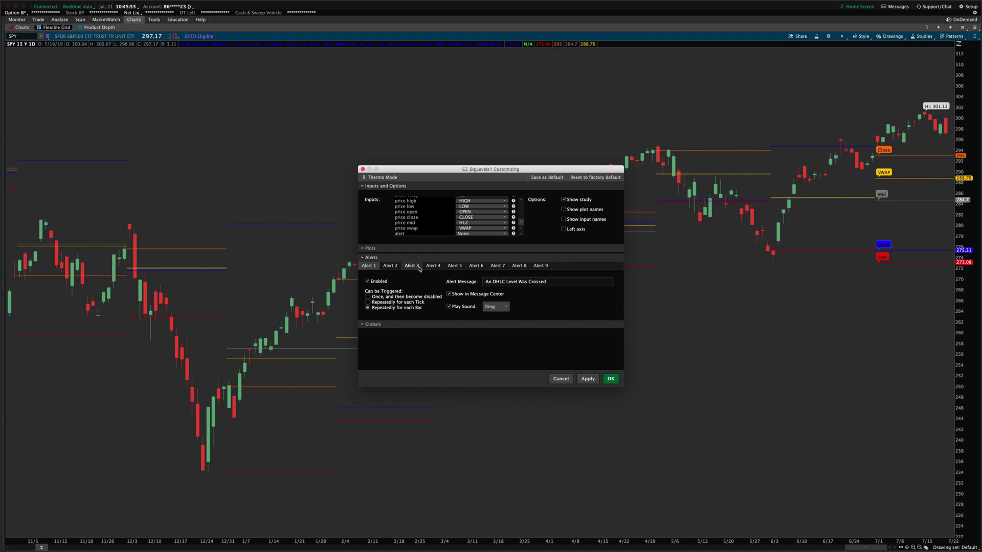
{"action": "left_click", "coordinate": [387, 267]}
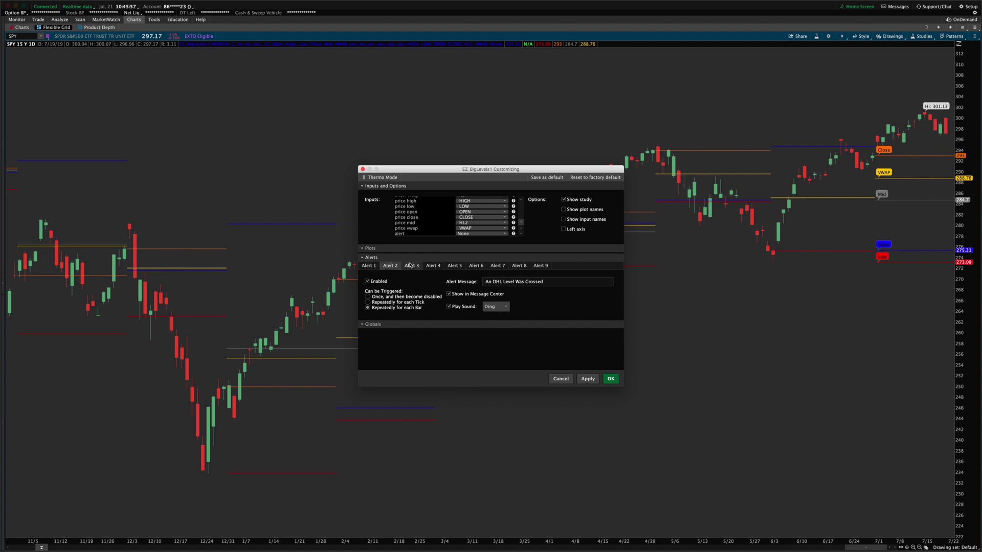
{"action": "left_click", "coordinate": [544, 267]}
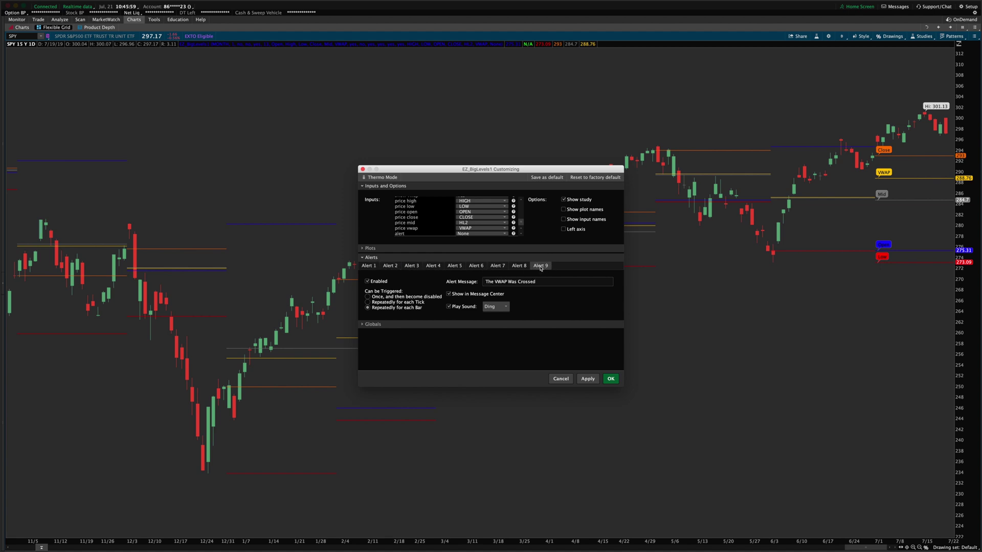
{"action": "triple_click", "coordinate": [549, 282]}
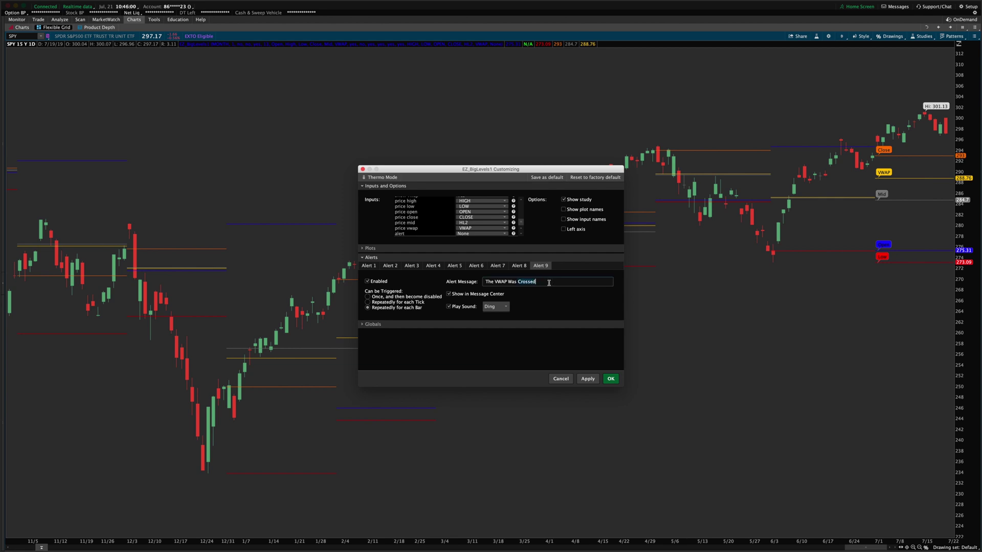
{"action": "left_click", "coordinate": [367, 281]}
{"action": "left_click", "coordinate": [493, 307]}
{"action": "left_click", "coordinate": [494, 311]}
{"action": "left_click", "coordinate": [472, 237]}
Display the study's global cloud and bubble colors and accept the study settings.
{"action": "left_click", "coordinate": [371, 257]}
{"action": "left_click", "coordinate": [373, 263]}
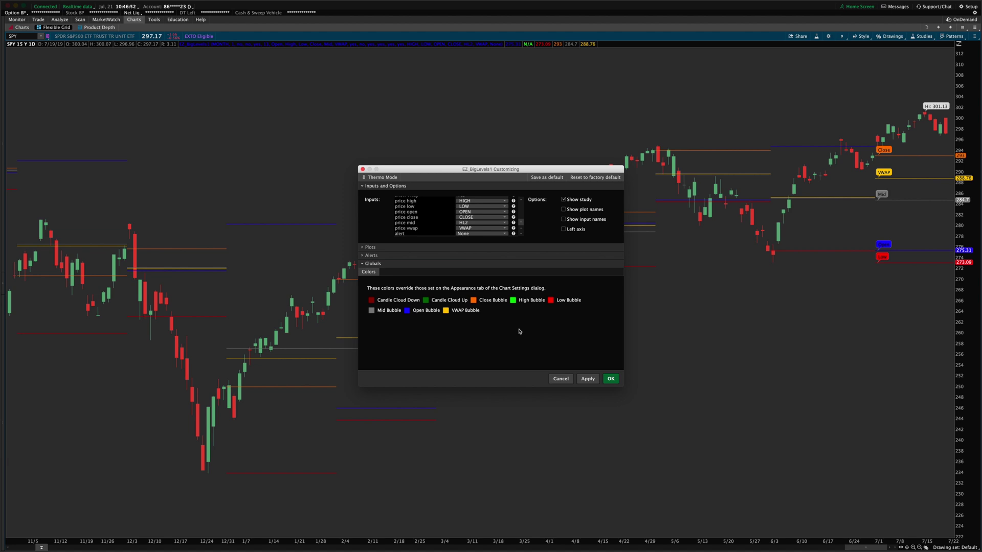
{"action": "left_click", "coordinate": [611, 378]}
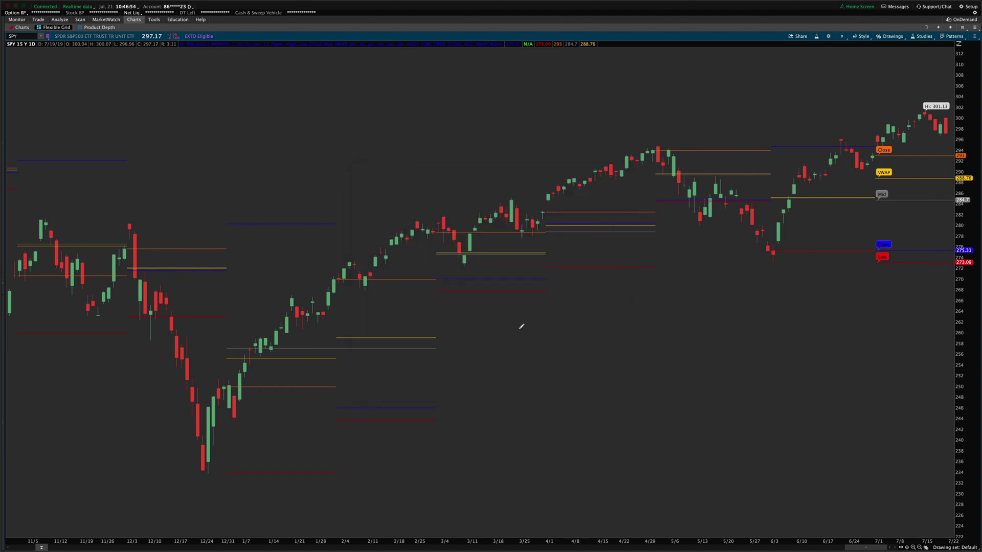
Remove the EZ_BigLevels1 study from the SPY chart.
{"action": "right_click", "coordinate": [864, 198]}
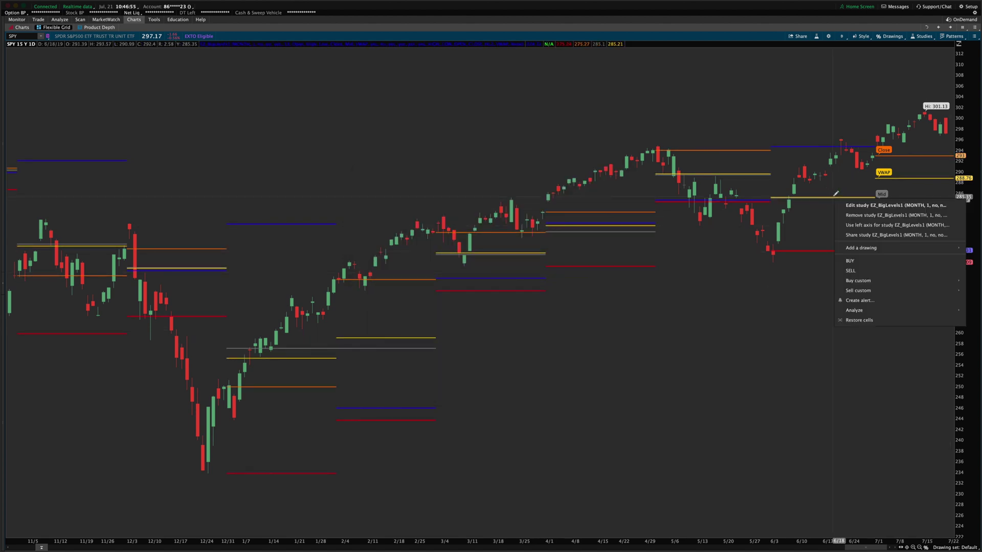
{"action": "left_click", "coordinate": [864, 215]}
{"action": "left_click", "coordinate": [514, 42]}
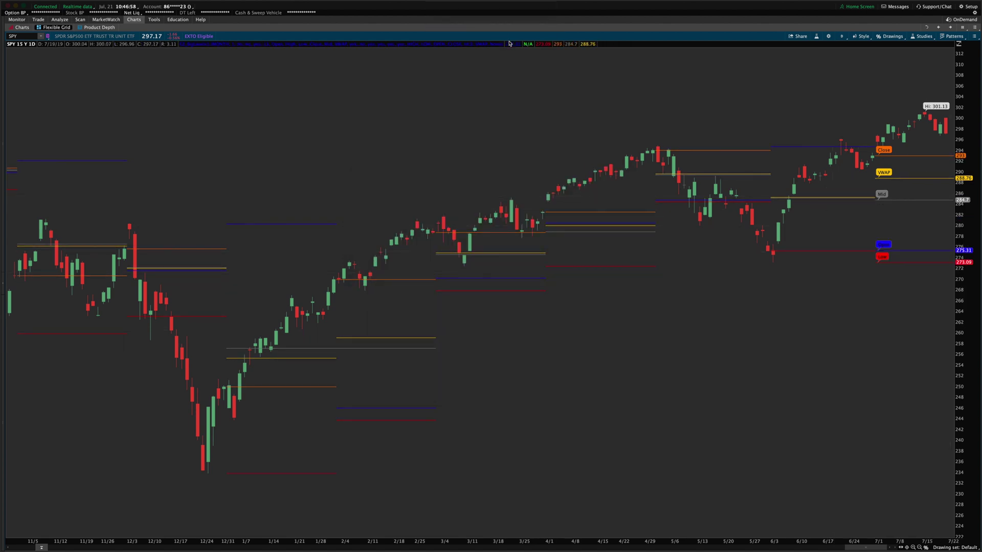
Search the studies for "bigl", add EZ_BigLevels2 to the price chart, apply it and close the studies dialog.
{"action": "left_click", "coordinate": [816, 37]}
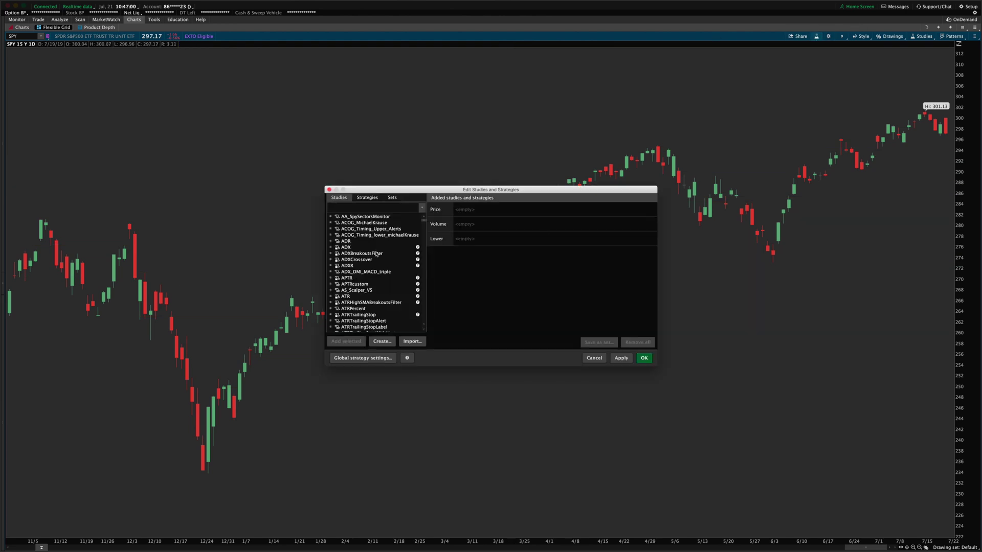
{"action": "left_click", "coordinate": [367, 197]}
{"action": "left_click", "coordinate": [339, 197]}
{"action": "left_click", "coordinate": [342, 207]}
{"action": "type", "text": "bigl"}
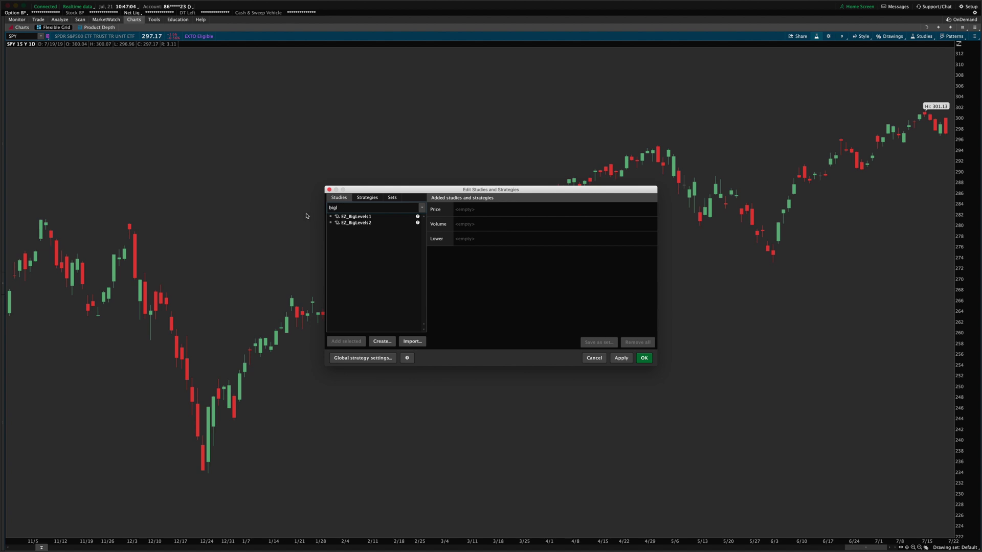
{"action": "double_click", "coordinate": [352, 223]}
{"action": "left_click", "coordinate": [543, 214]}
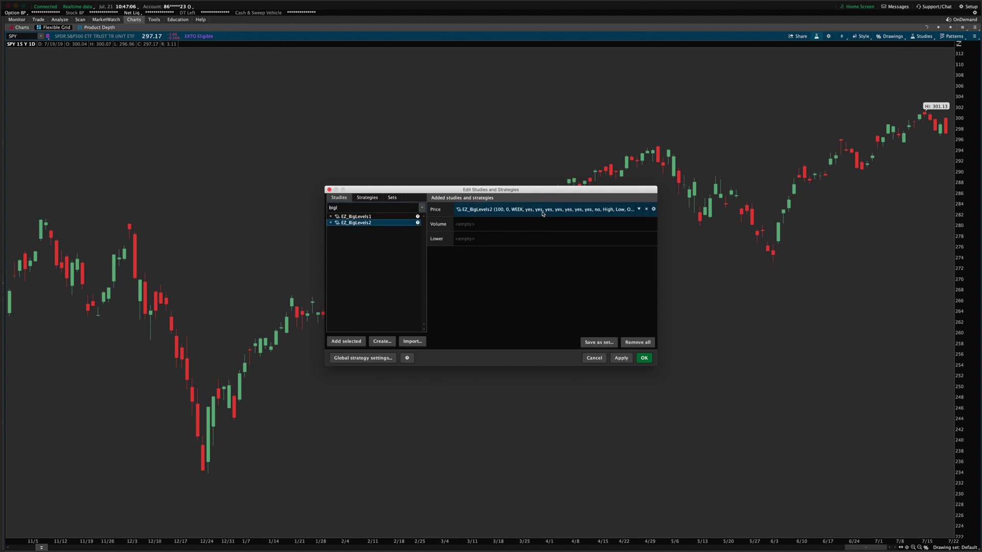
{"action": "left_click", "coordinate": [621, 358]}
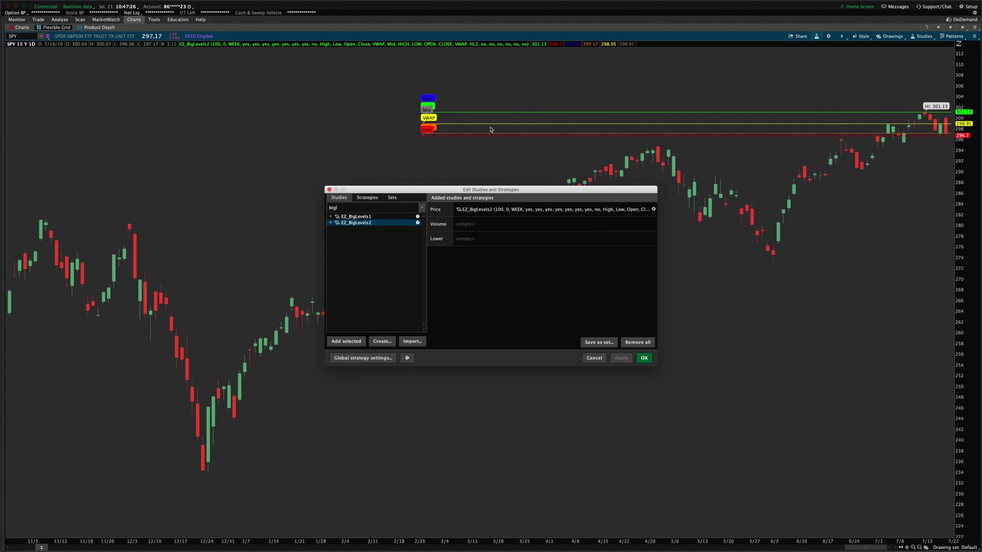
{"action": "left_click", "coordinate": [501, 206]}
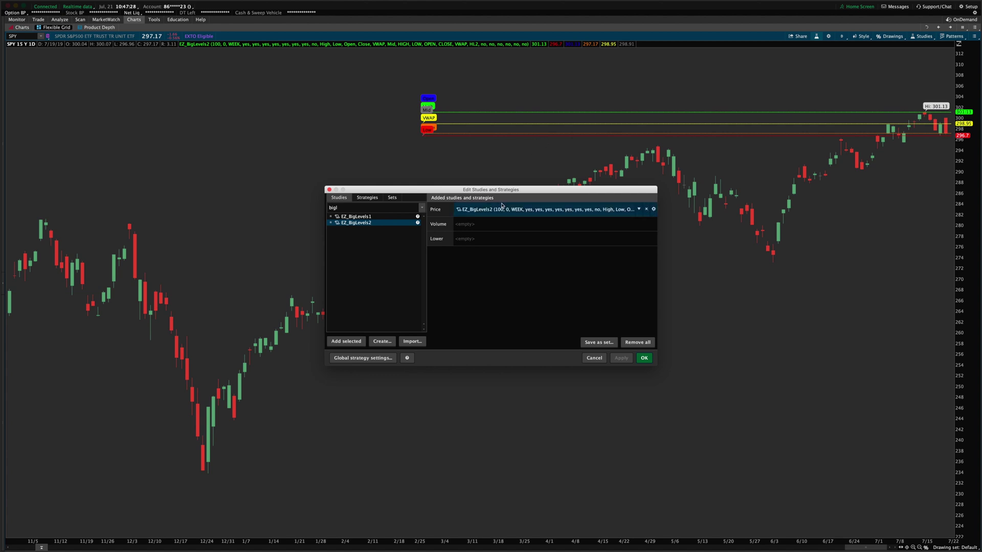
{"action": "key", "text": "Return"}
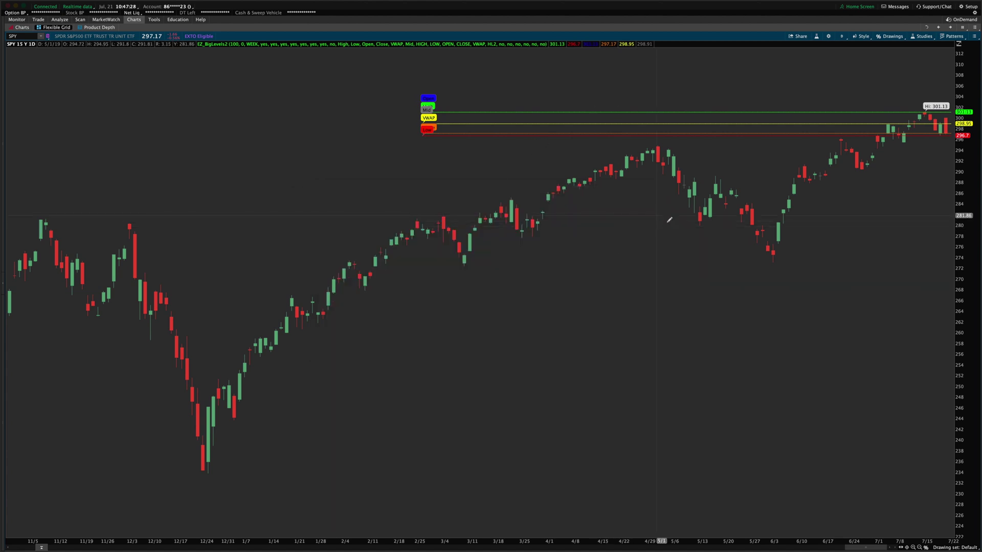
Open the settings of the EZ_BigLevels2 study on the chart.
{"action": "middle_click", "coordinate": [601, 221]}
{"action": "left_click", "coordinate": [613, 246]}
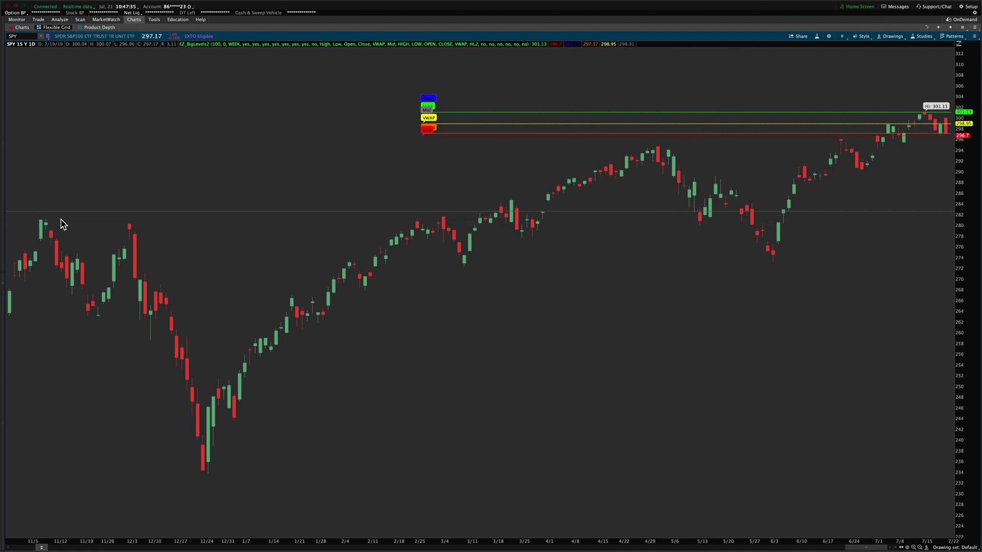
{"action": "right_click", "coordinate": [517, 132]}
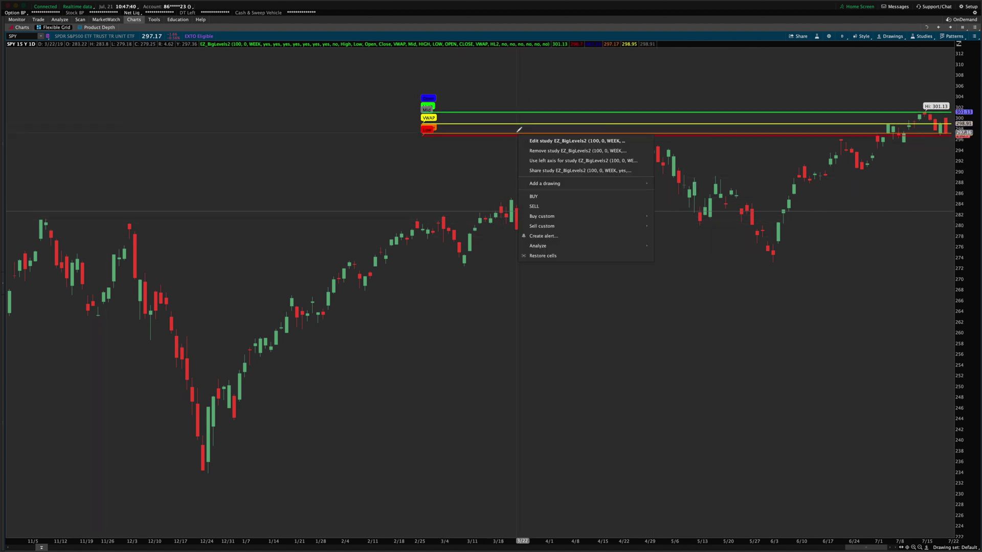
{"action": "left_click", "coordinate": [539, 143]}
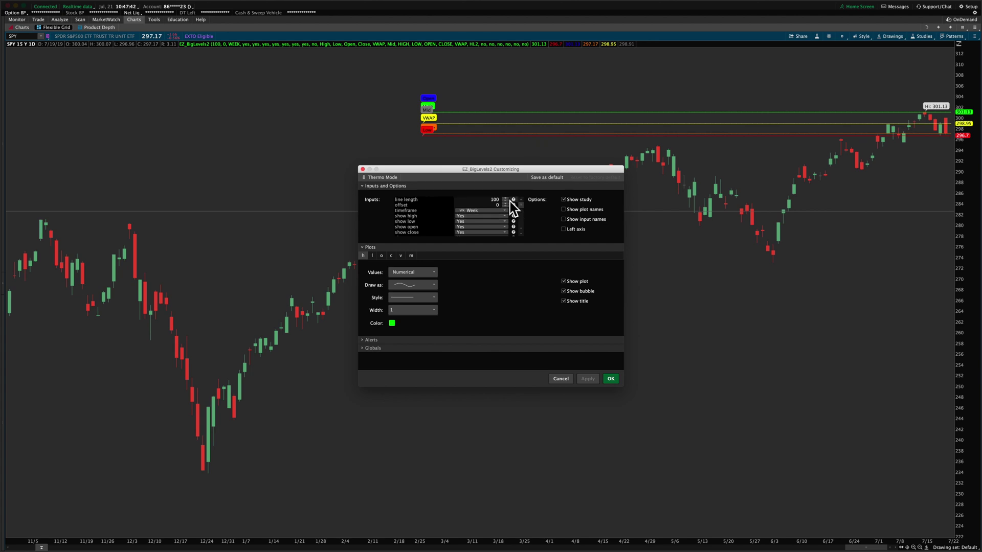
Apply a line length of 150 to the EZ_BigLevels2 study, and extend it to 175.
{"action": "double_click", "coordinate": [488, 198]}
{"action": "type", "text": "150"}
{"action": "left_click", "coordinate": [593, 380]}
{"action": "double_click", "coordinate": [482, 199]}
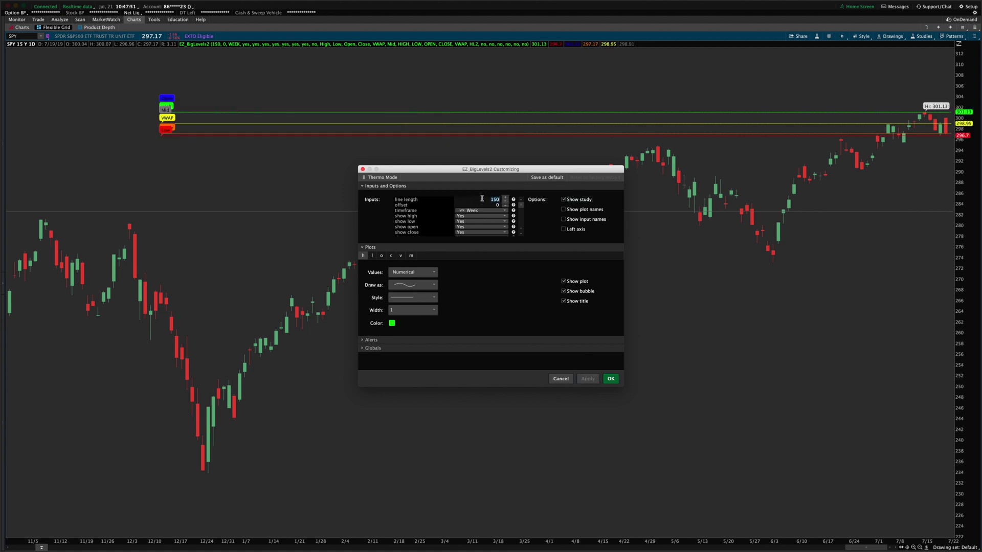
{"action": "type", "text": "175"}
{"action": "left_click", "coordinate": [588, 379]}
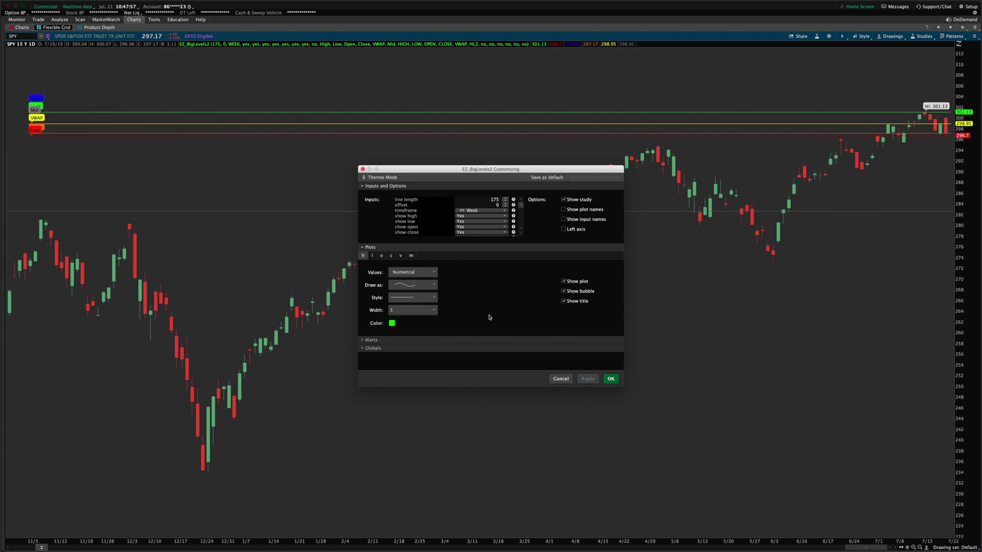
Set the study's offset to 1 with the weekly timeframe kept, and apply it to the chart.
{"action": "left_click", "coordinate": [481, 198]}
{"action": "key", "text": "Tab"}
{"action": "left_click", "coordinate": [473, 211]}
{"action": "left_click", "coordinate": [472, 211]}
{"action": "left_click", "coordinate": [473, 210]}
{"action": "left_click", "coordinate": [472, 212]}
{"action": "left_click", "coordinate": [493, 211]}
{"action": "left_click", "coordinate": [494, 211]}
{"action": "left_click", "coordinate": [505, 203]}
{"action": "left_click", "coordinate": [591, 380]}
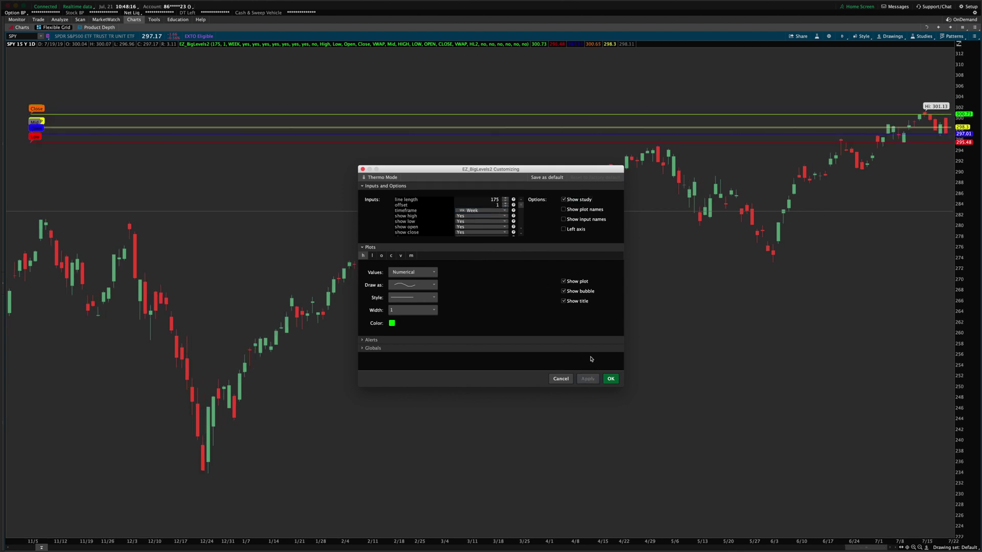
Change the study's timeframe to Month and apply it.
{"action": "left_click", "coordinate": [491, 210]}
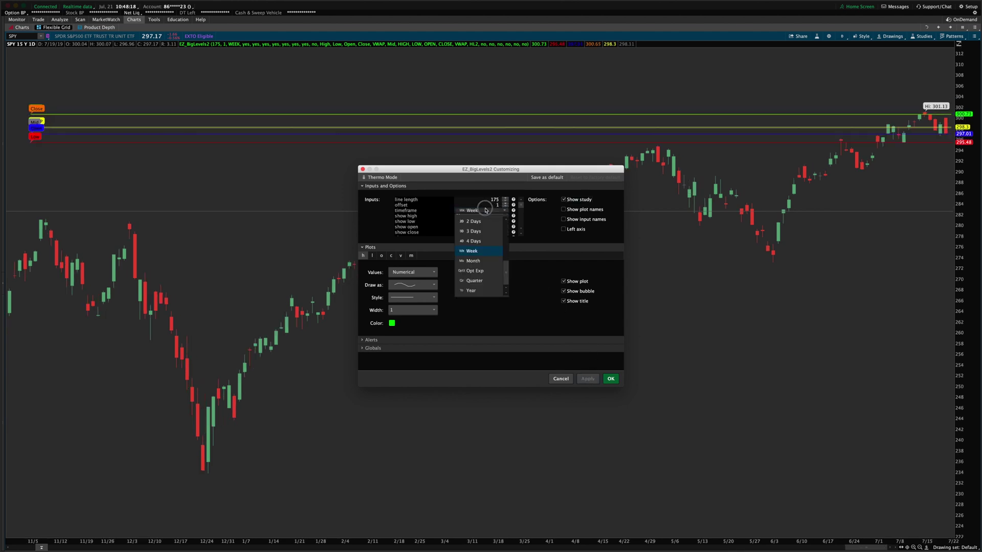
{"action": "left_click", "coordinate": [480, 262]}
{"action": "left_click", "coordinate": [587, 379]}
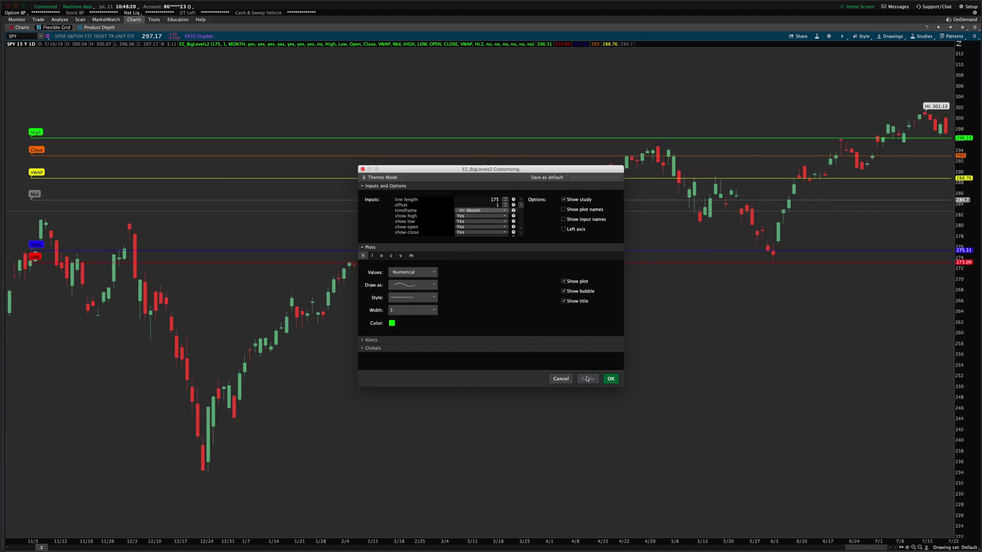
Apply an offset of 0 to the monthly levels, and restore the offset to 1.
{"action": "left_click", "coordinate": [506, 206]}
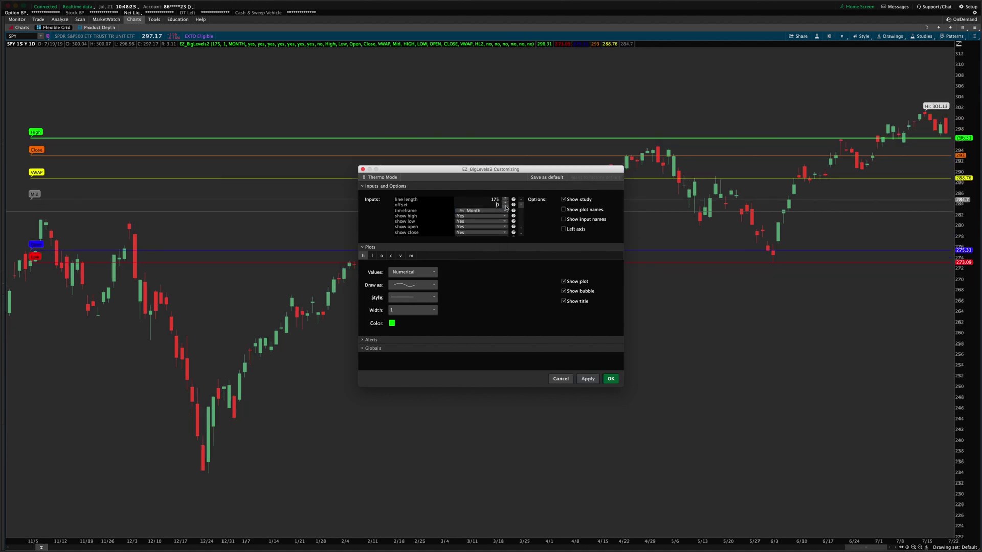
{"action": "left_click", "coordinate": [589, 379]}
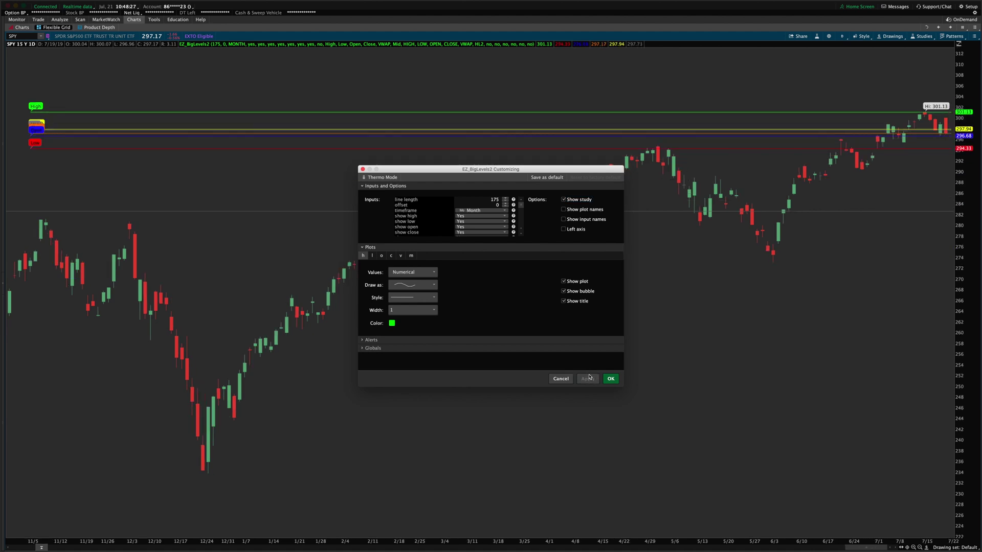
{"action": "left_click", "coordinate": [506, 203]}
{"action": "left_click", "coordinate": [587, 379]}
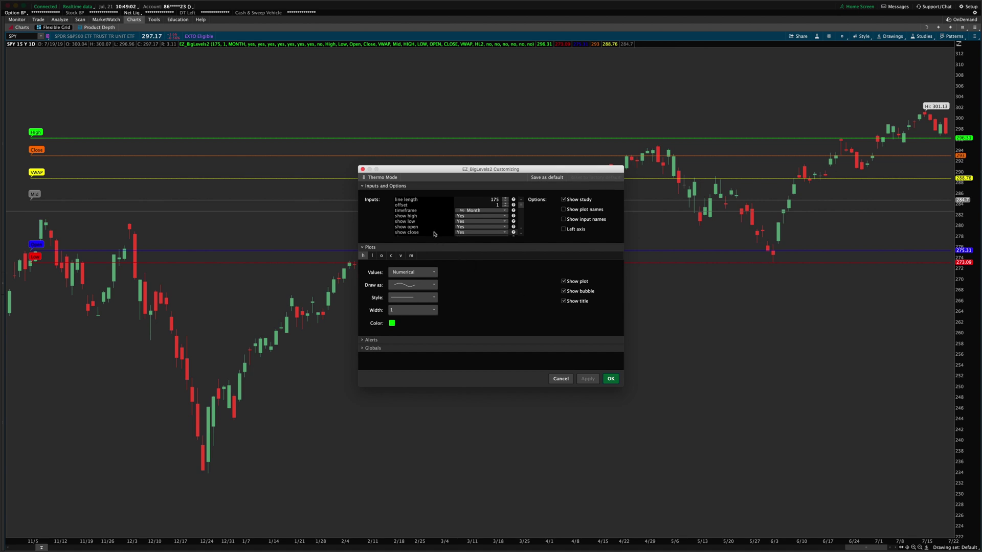
Turn on the candle cloud for the EZ_BigLevels2 study and apply the change.
{"action": "scroll", "coordinate": [440, 214], "scroll_direction": "down", "scroll_amount": 1}
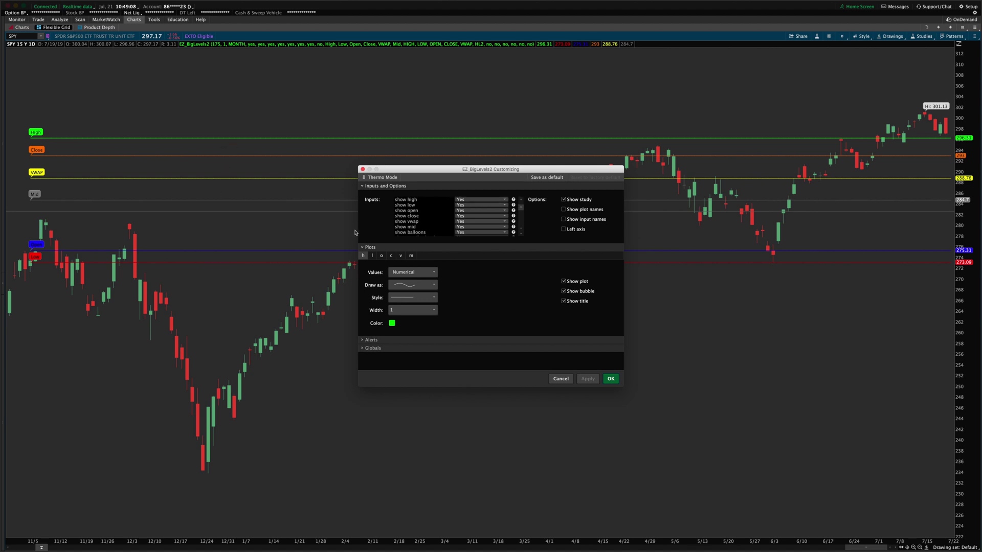
{"action": "scroll", "coordinate": [437, 210], "scroll_direction": "down", "scroll_amount": 2}
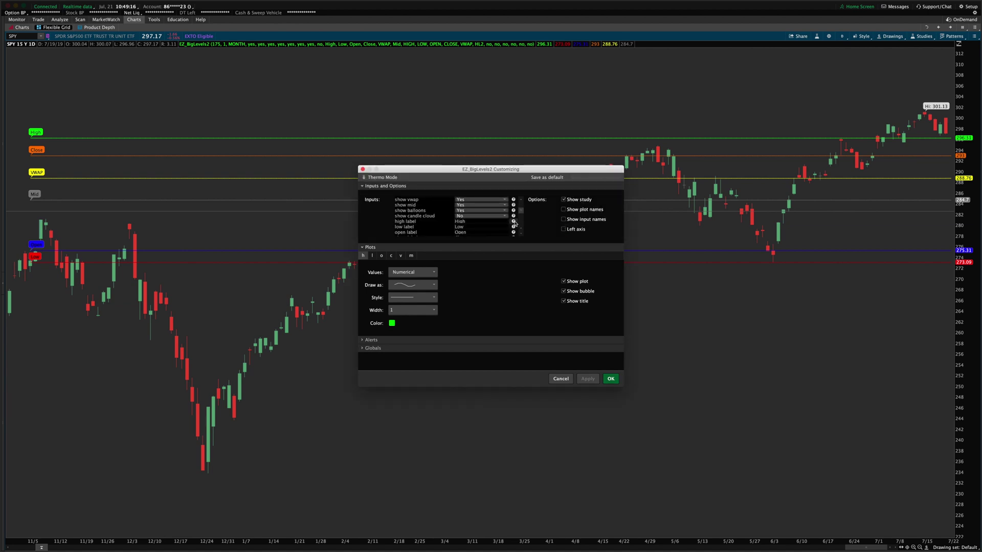
{"action": "left_click", "coordinate": [563, 225]}
{"action": "left_click", "coordinate": [466, 215]}
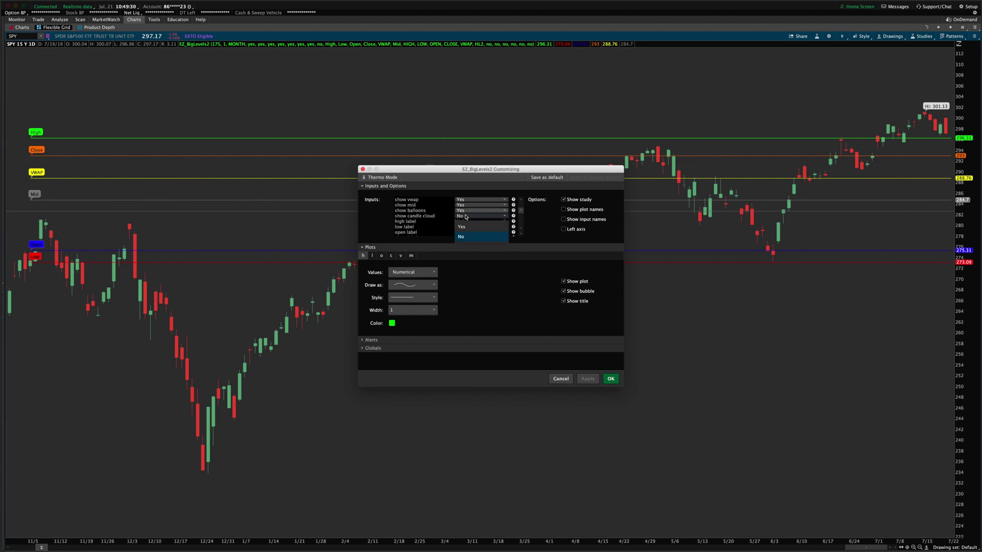
{"action": "left_click", "coordinate": [468, 223]}
{"action": "left_click", "coordinate": [587, 378]}
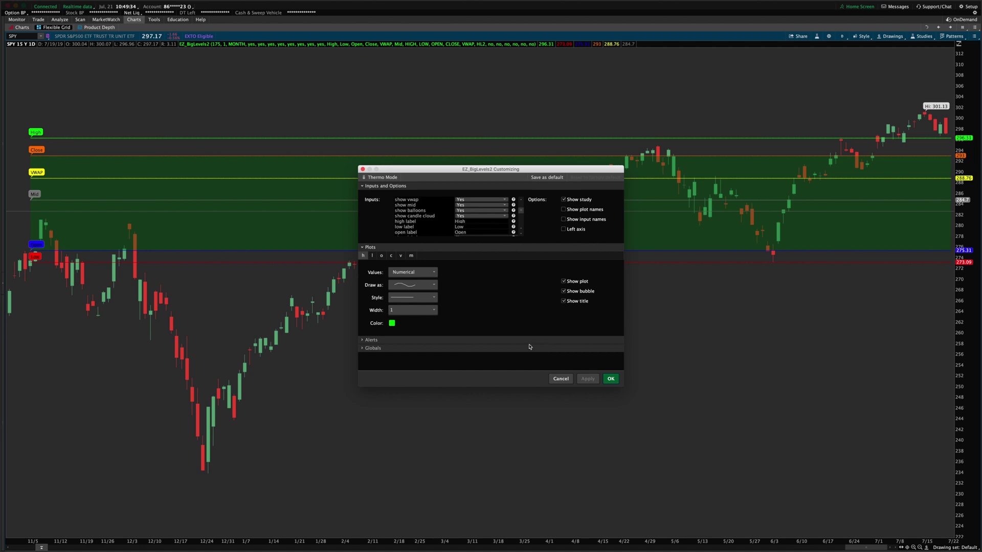
Examine the study's label inputs, price sources including the price mid choices, and the alert on/off inputs.
{"action": "scroll", "coordinate": [444, 225], "scroll_direction": "down", "scroll_amount": 1}
{"action": "left_click", "coordinate": [465, 210]}
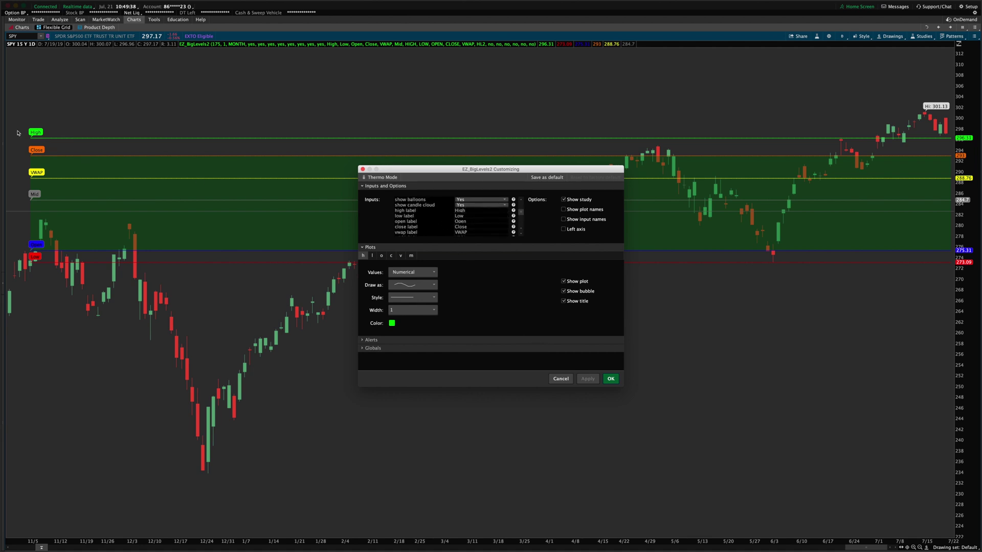
{"action": "scroll", "coordinate": [427, 215], "scroll_direction": "down", "scroll_amount": 4}
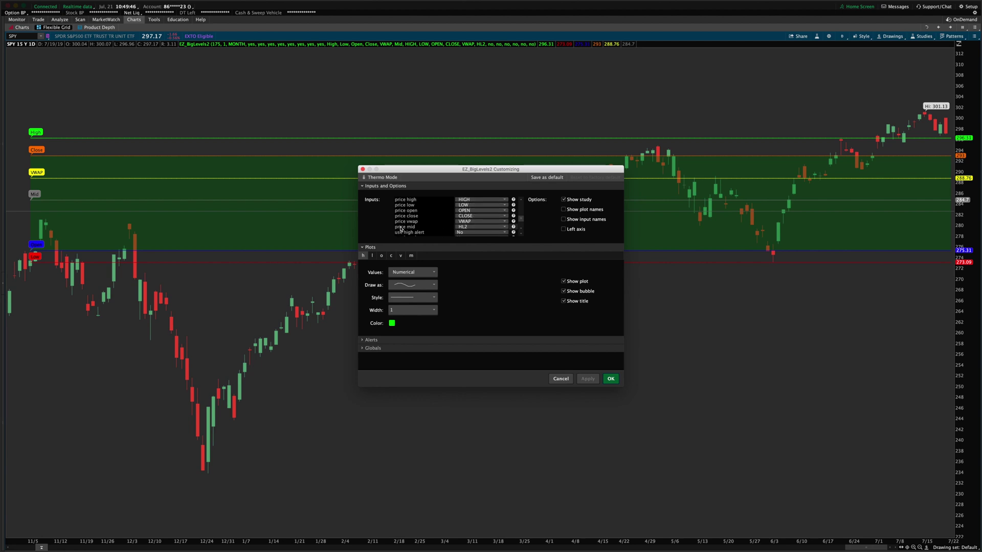
{"action": "left_click", "coordinate": [466, 227]}
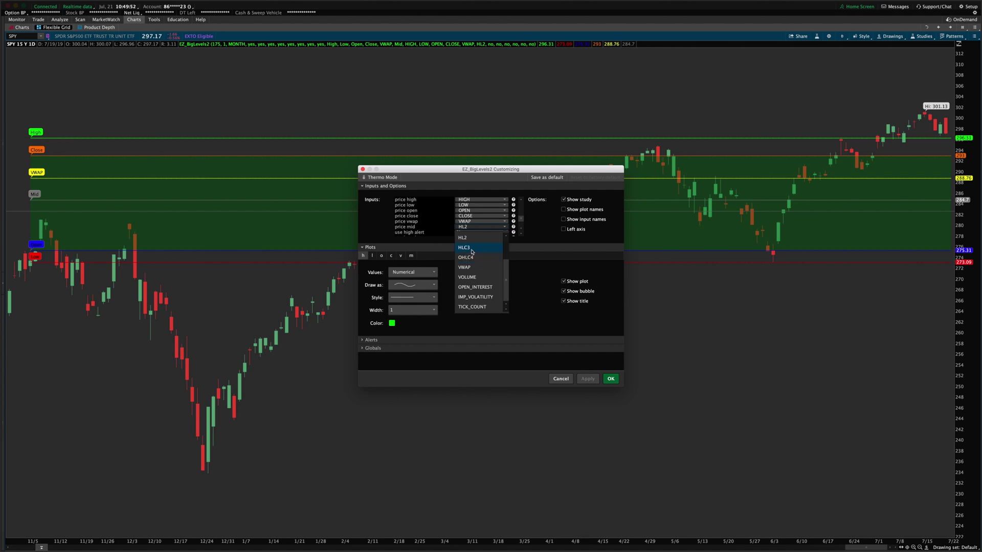
{"action": "left_click", "coordinate": [536, 277]}
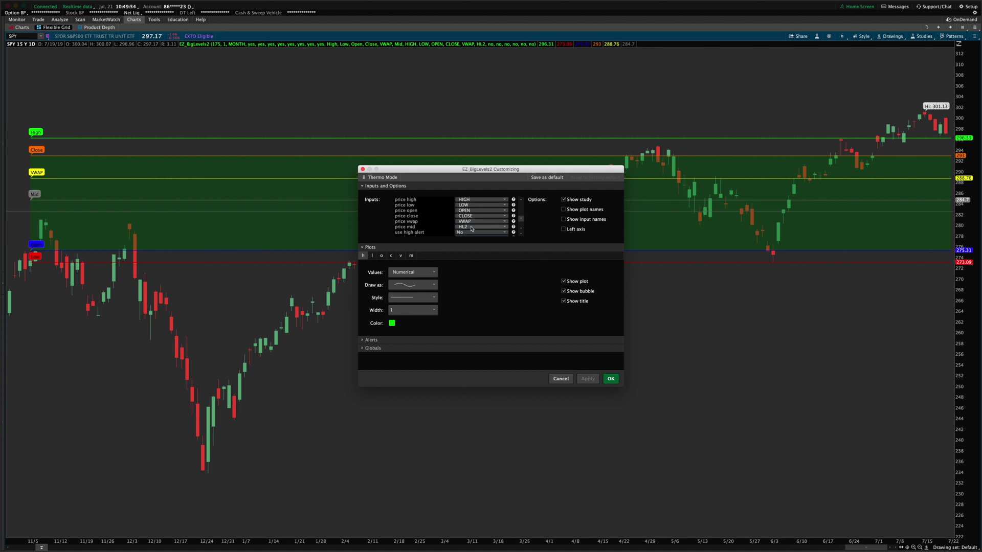
{"action": "scroll", "coordinate": [442, 211], "scroll_direction": "down", "scroll_amount": 2}
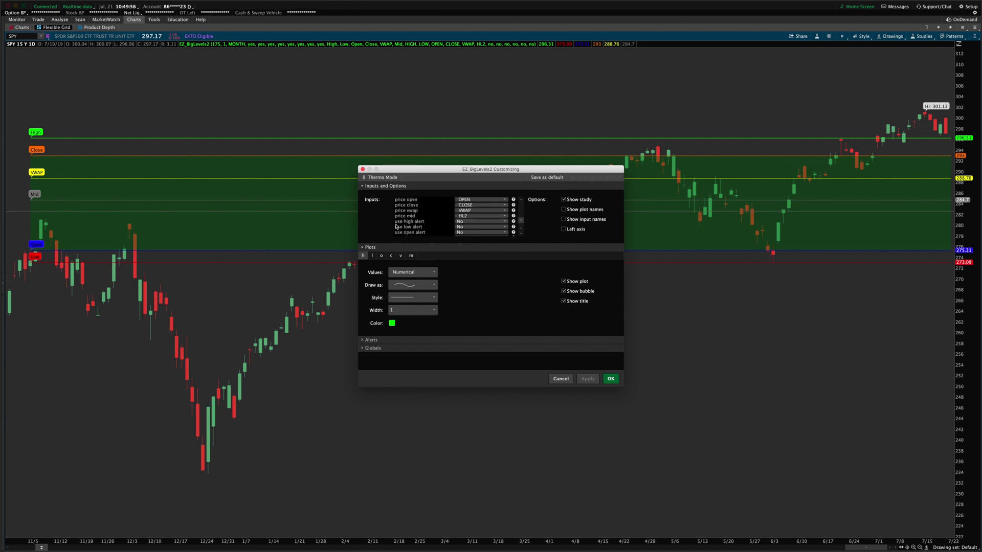
{"action": "scroll", "coordinate": [470, 217], "scroll_direction": "down", "scroll_amount": 2}
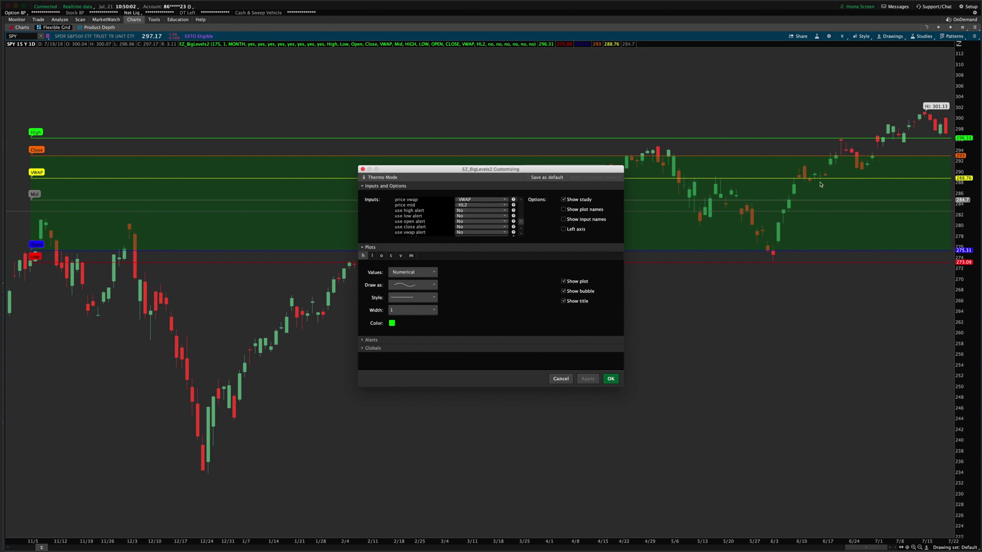
{"action": "scroll", "coordinate": [460, 223], "scroll_direction": "down", "scroll_amount": 1}
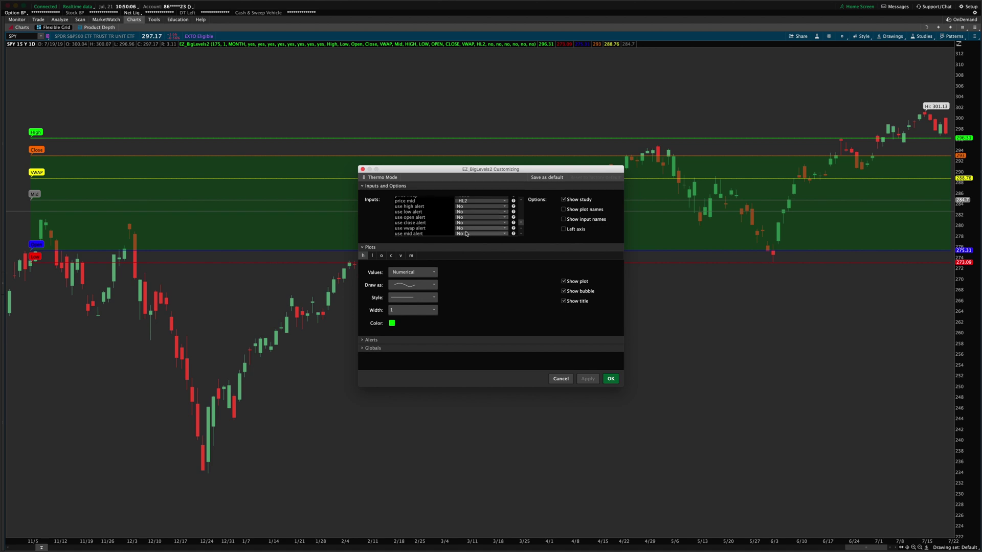
Examine the settings of Alert 1 through Alert 6, including the alert sound choices, and collapse the alert settings.
{"action": "scroll", "coordinate": [373, 343], "scroll_direction": "down", "scroll_amount": 3}
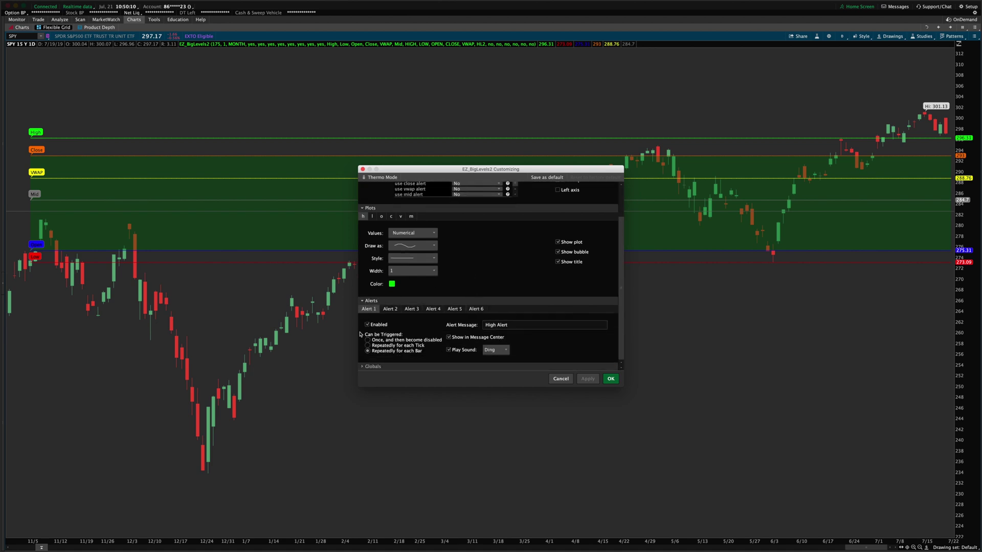
{"action": "left_click", "coordinate": [390, 309]}
{"action": "left_click", "coordinate": [412, 309]}
{"action": "left_click", "coordinate": [436, 310]}
{"action": "left_click", "coordinate": [454, 309]}
{"action": "left_click", "coordinate": [476, 308]}
{"action": "left_click", "coordinate": [455, 309]}
{"action": "left_click", "coordinate": [432, 309]}
{"action": "left_click", "coordinate": [411, 309]}
{"action": "left_click", "coordinate": [390, 309]}
{"action": "left_click", "coordinate": [498, 351]}
{"action": "left_click", "coordinate": [505, 357]}
{"action": "left_click", "coordinate": [363, 302]}
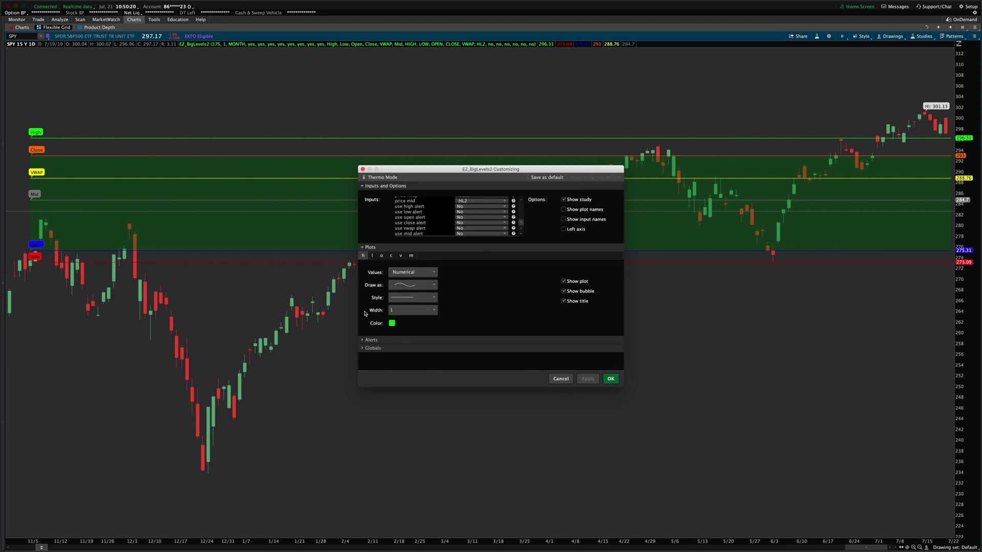
Examine the study's global candle and balloon colors and the drawing and line style options of its individual plots.
{"action": "left_click", "coordinate": [368, 348]}
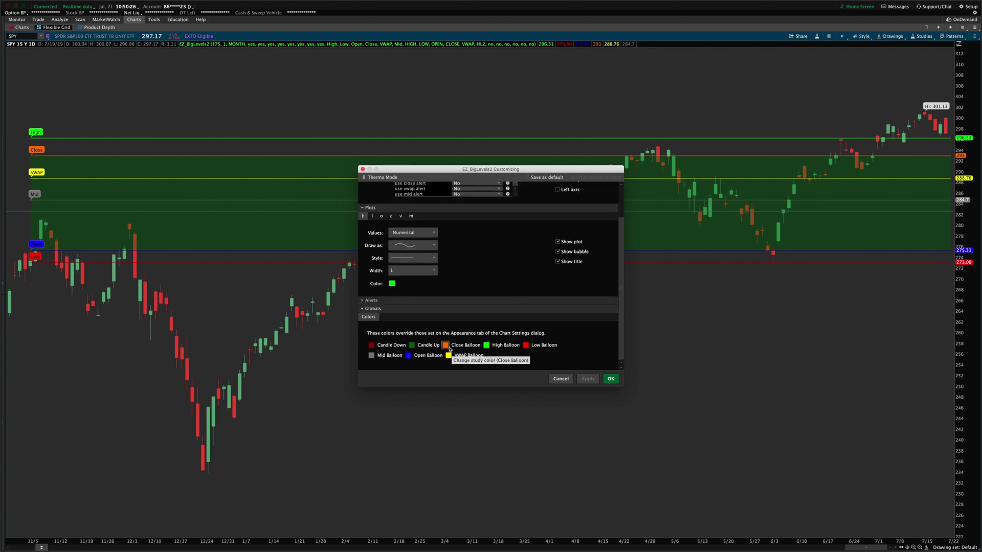
{"action": "left_click", "coordinate": [372, 308]}
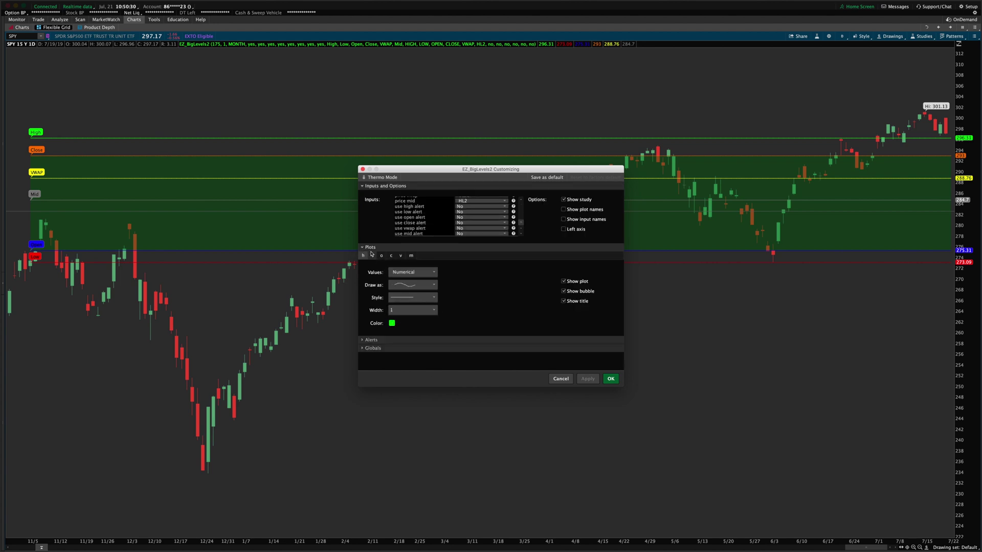
{"action": "left_click", "coordinate": [409, 285]}
{"action": "left_click", "coordinate": [409, 284]}
{"action": "left_click", "coordinate": [407, 299]}
{"action": "left_click", "coordinate": [406, 299]}
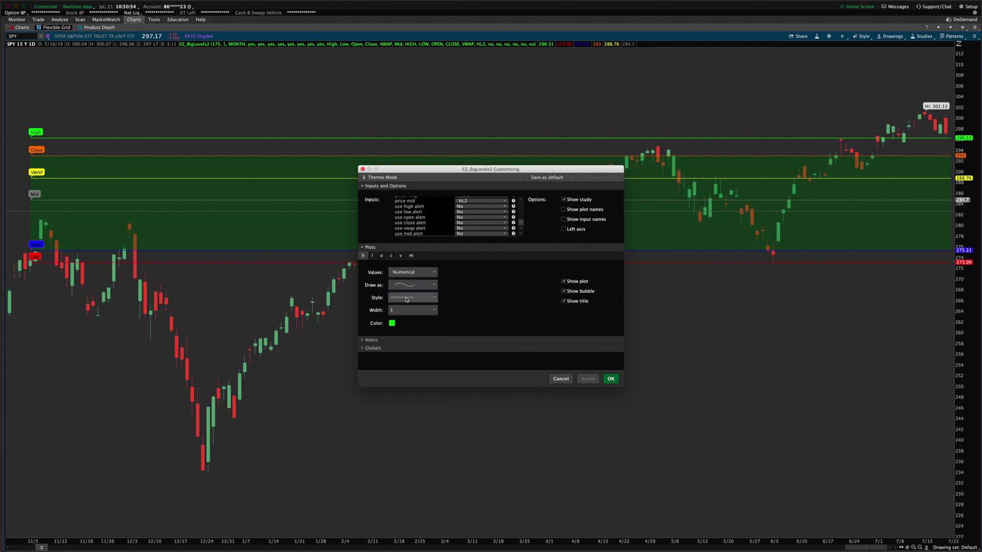
{"action": "left_click", "coordinate": [372, 256]}
{"action": "left_click", "coordinate": [382, 255]}
{"action": "left_click", "coordinate": [410, 255]}
{"action": "scroll", "coordinate": [437, 215], "scroll_direction": "up", "scroll_amount": 10}
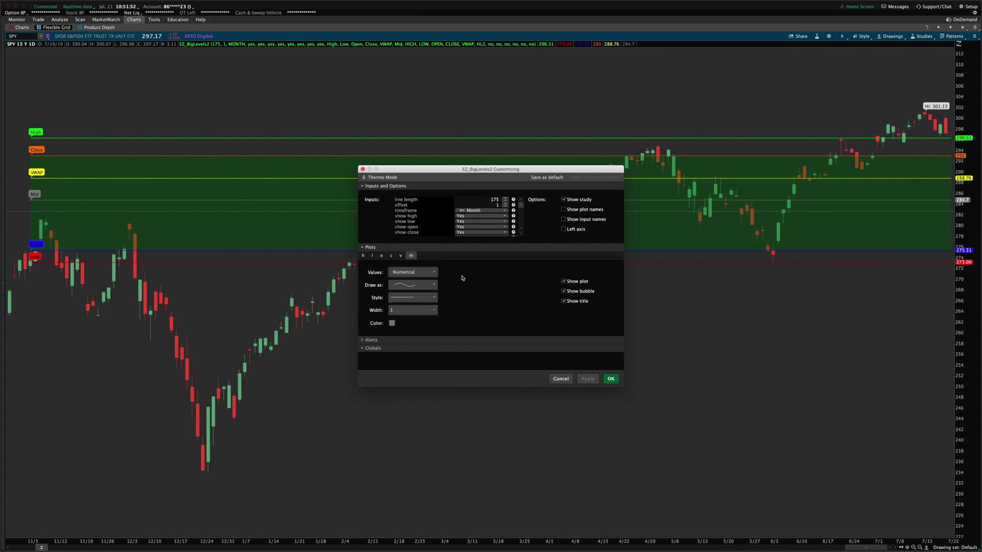
{"action": "mouse_move", "coordinate": [861, 4]}
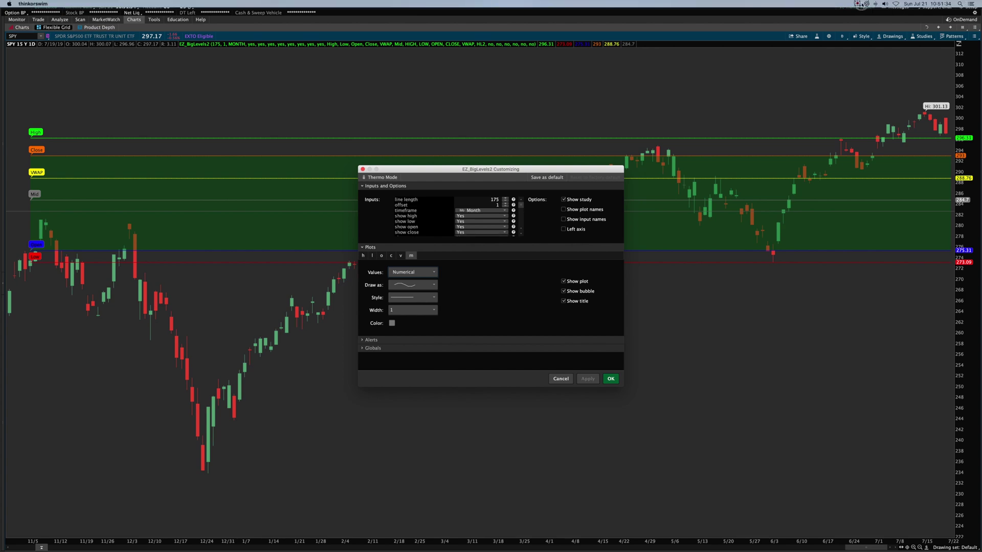
{"action": "left_click", "coordinate": [861, 4]}
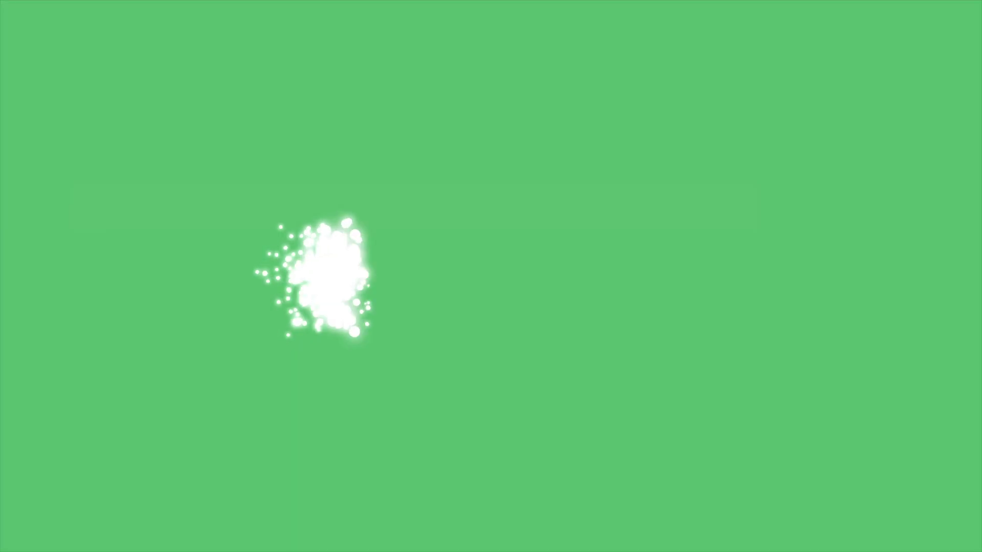